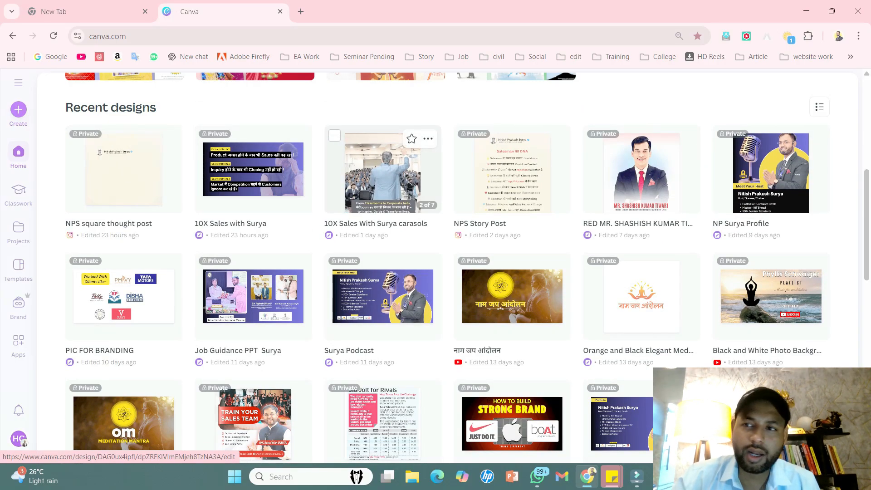
- Open the NPS square thought post design, and create a blank square 1080 × 1080 px Instagram post from a separate Canva home page
{"action": "left_click", "coordinate": [121, 172]}
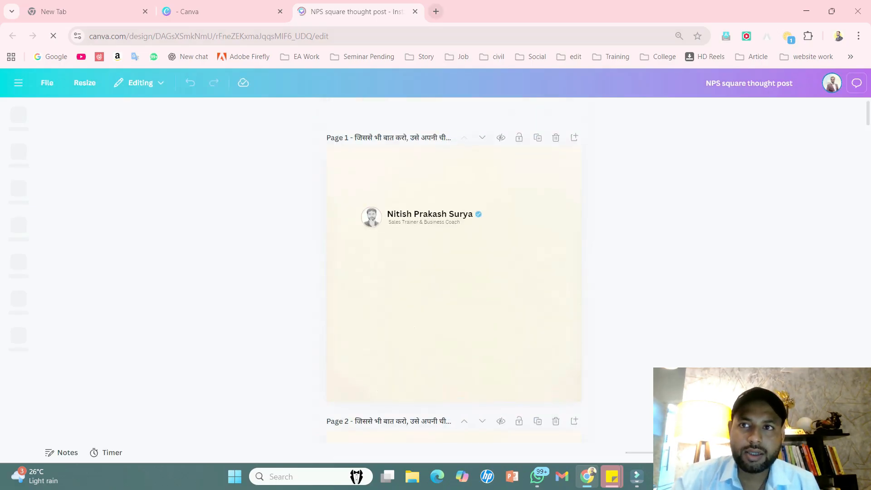
{"action": "key", "text": "ctrl+t"}
{"action": "left_click", "coordinate": [569, 56]}
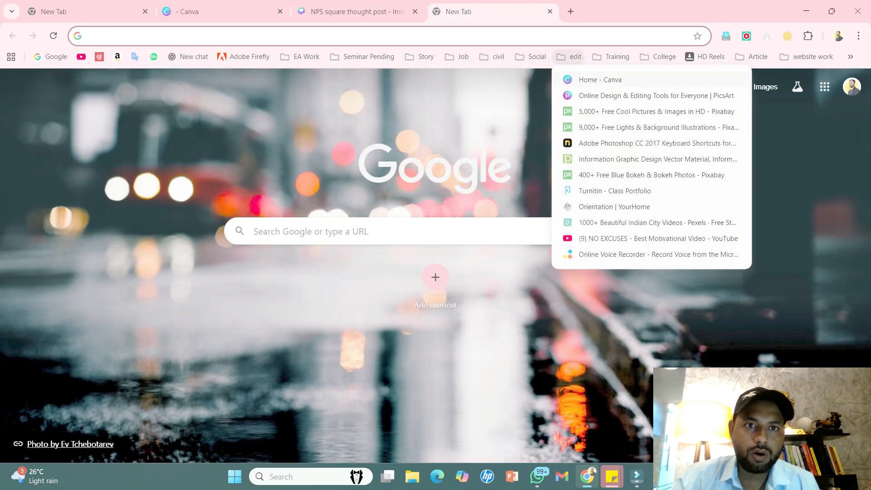
{"action": "left_click", "coordinate": [585, 80]}
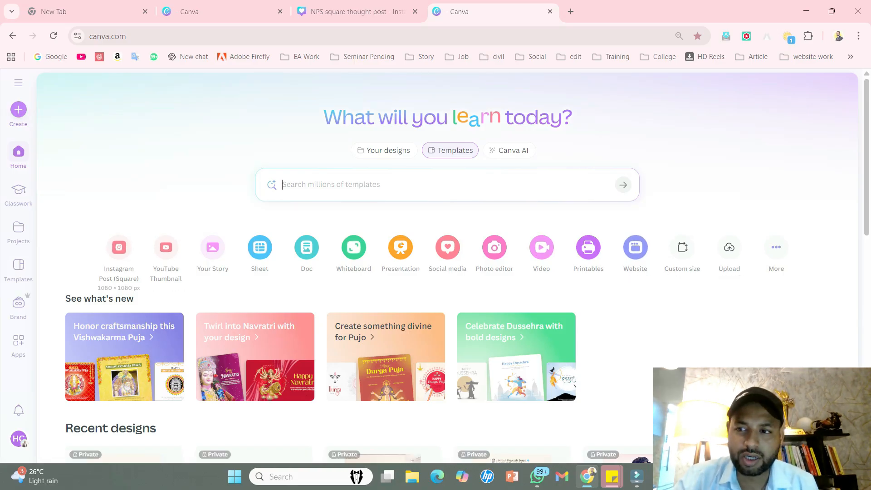
{"action": "left_click", "coordinate": [119, 254]}
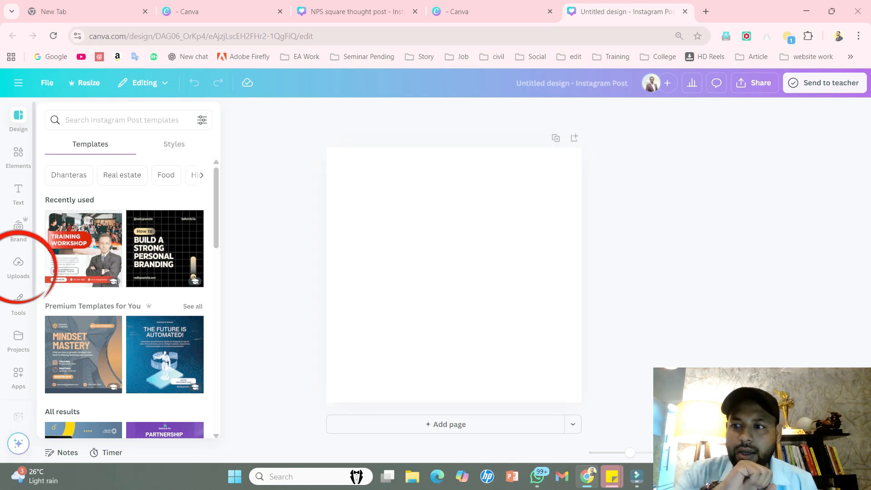
- Start a file upload for the blank post and browse to the Canva Work Sales folder inside Desktop > Data
{"action": "left_click", "coordinate": [18, 267]}
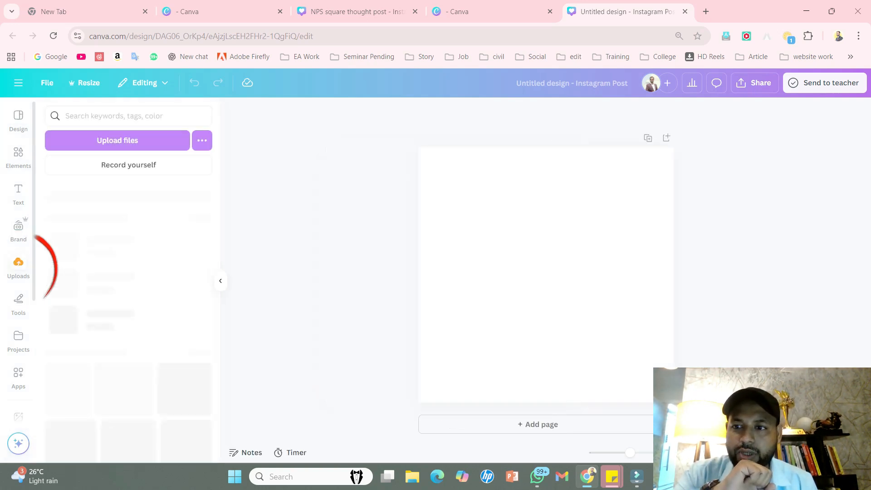
{"action": "left_click", "coordinate": [118, 141]}
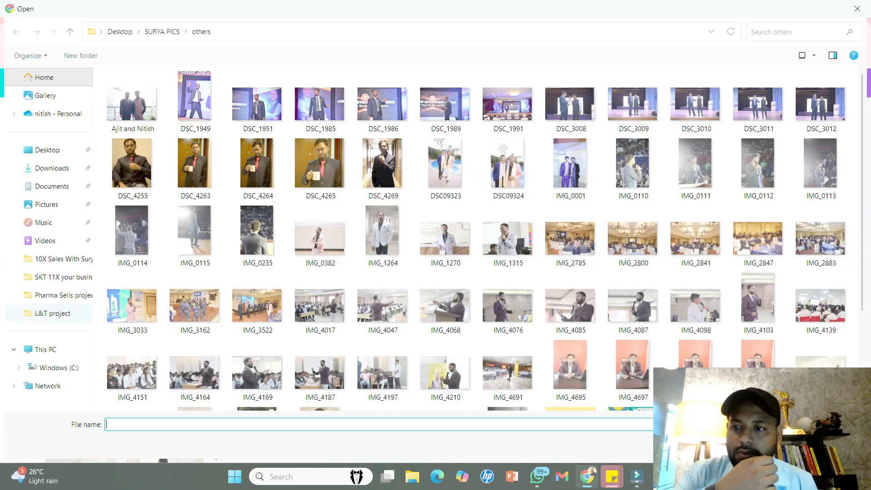
{"action": "left_click", "coordinate": [47, 150]}
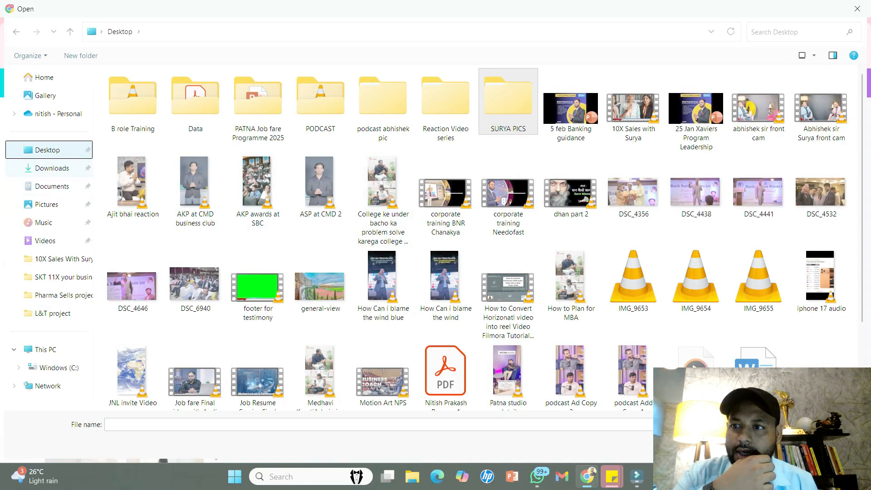
{"action": "left_click", "coordinate": [52, 168]}
{"action": "scroll", "coordinate": [412, 281], "scroll_direction": "down", "scroll_amount": 10}
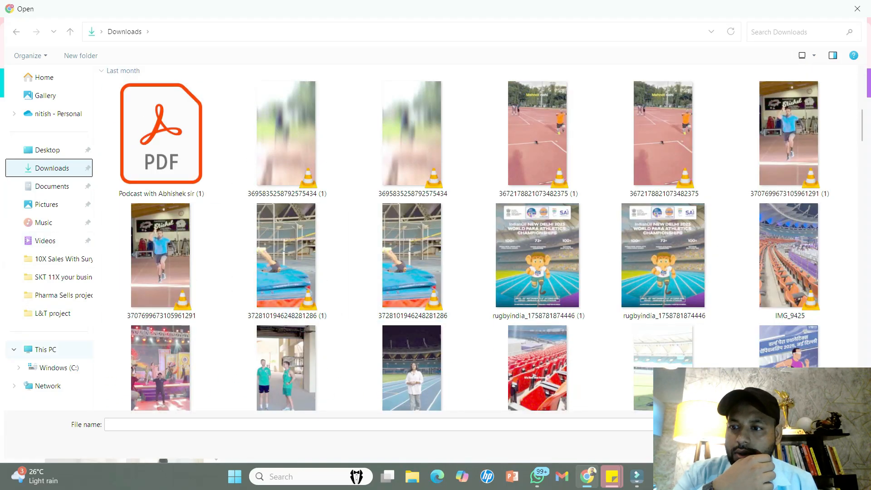
{"action": "left_click", "coordinate": [47, 150]}
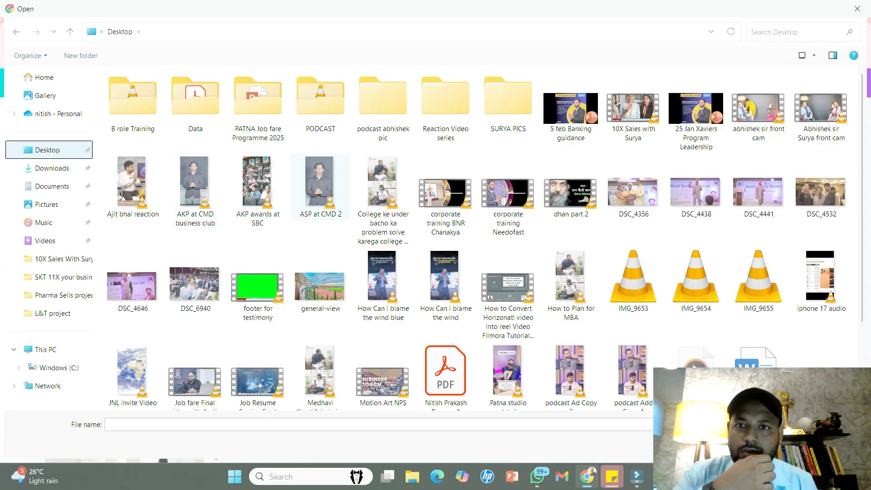
{"action": "double_click", "coordinate": [195, 98]}
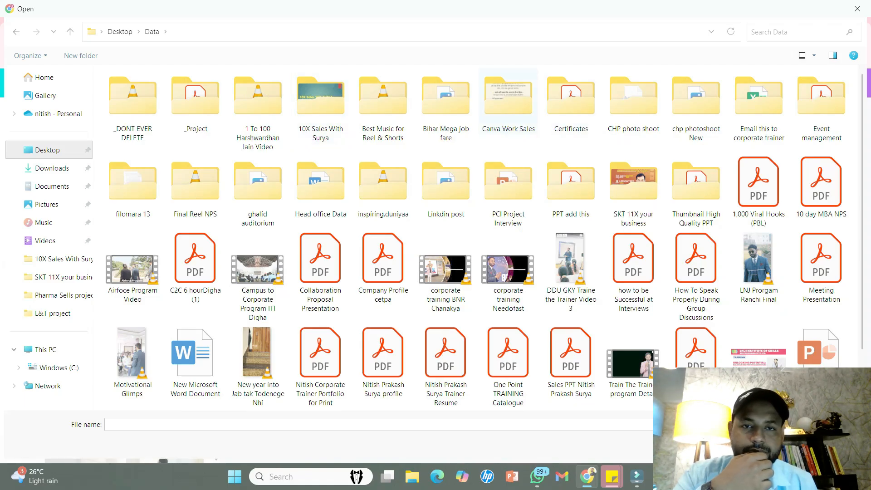
{"action": "double_click", "coordinate": [508, 98]}
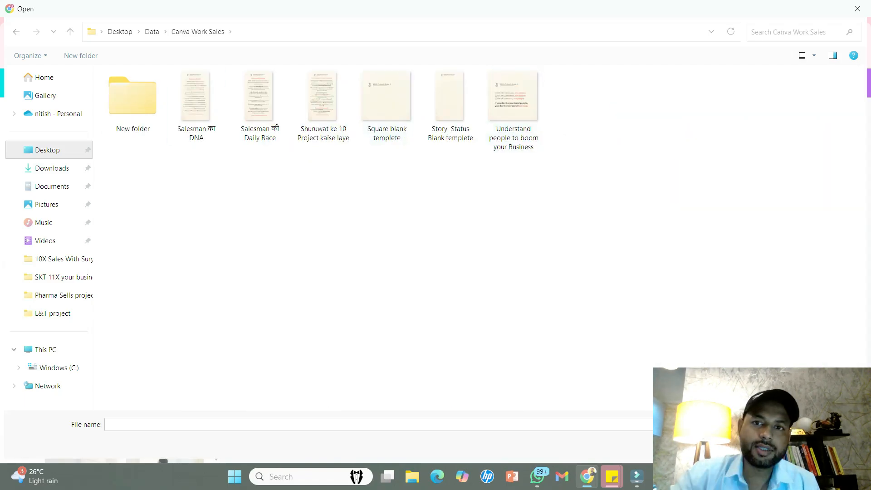
- Upload the Square blank templete and Story Status Blank templete images together
{"action": "left_click", "coordinate": [387, 106]}
{"action": "scroll", "coordinate": [398, 107], "scroll_direction": "up", "scroll_amount": 2}
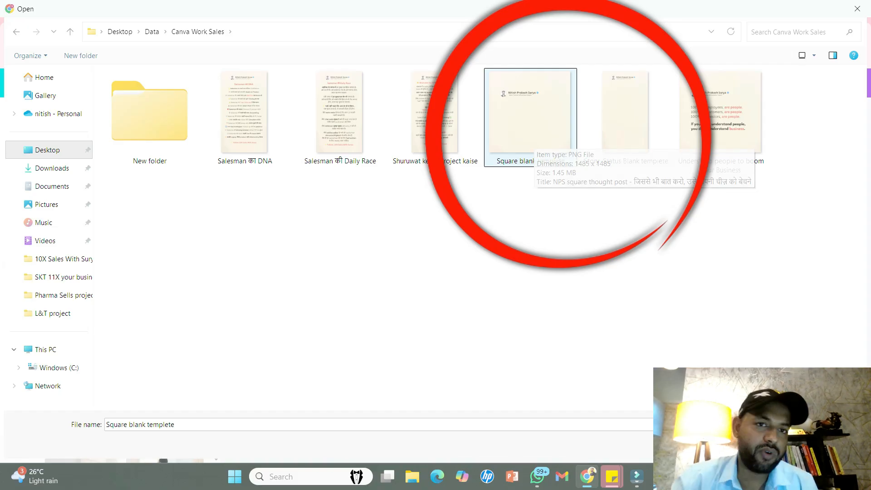
{"action": "left_click", "coordinate": [626, 121]}
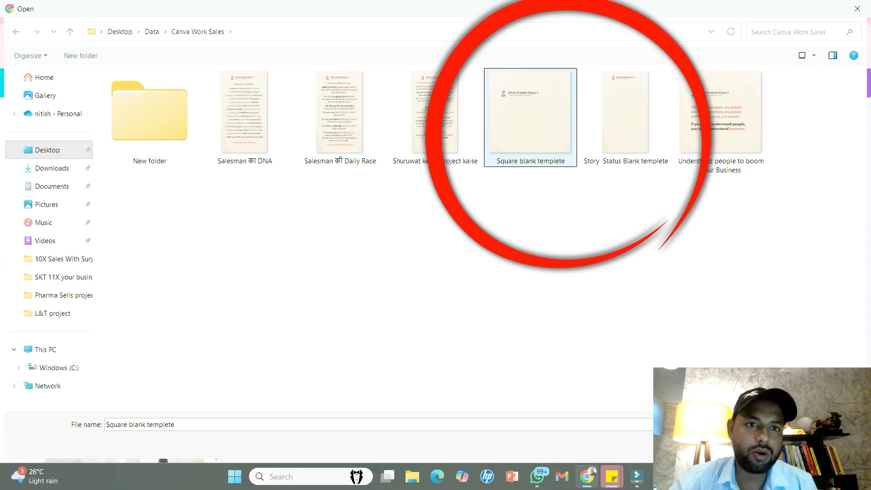
{"action": "left_click", "coordinate": [626, 122]}
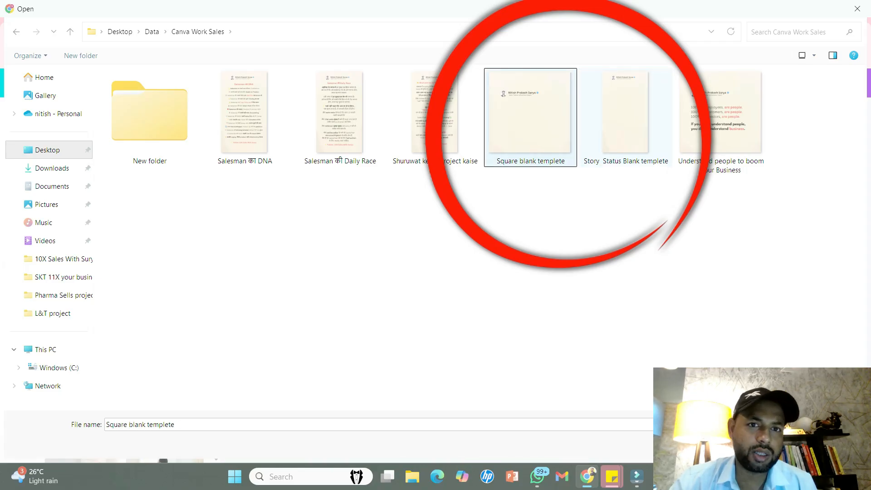
{"action": "left_click_drag", "start_coordinate": [525, 224], "coordinate": [642, 127]}
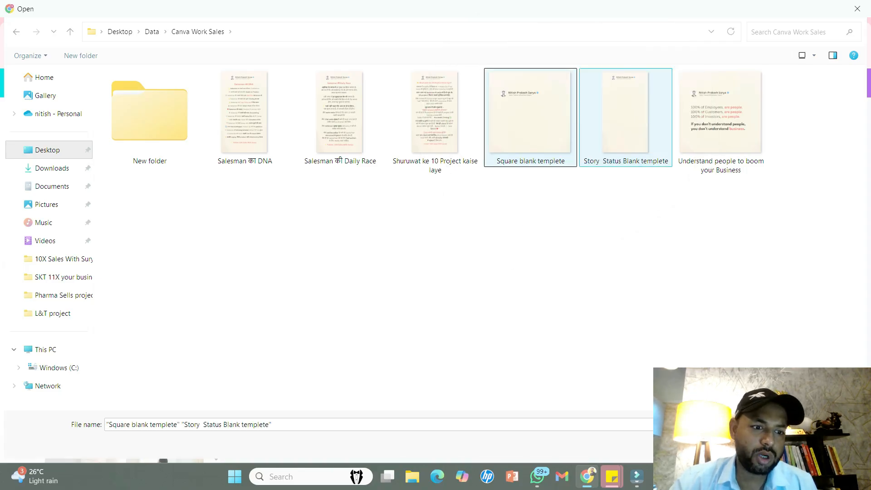
{"action": "key", "text": "Return"}
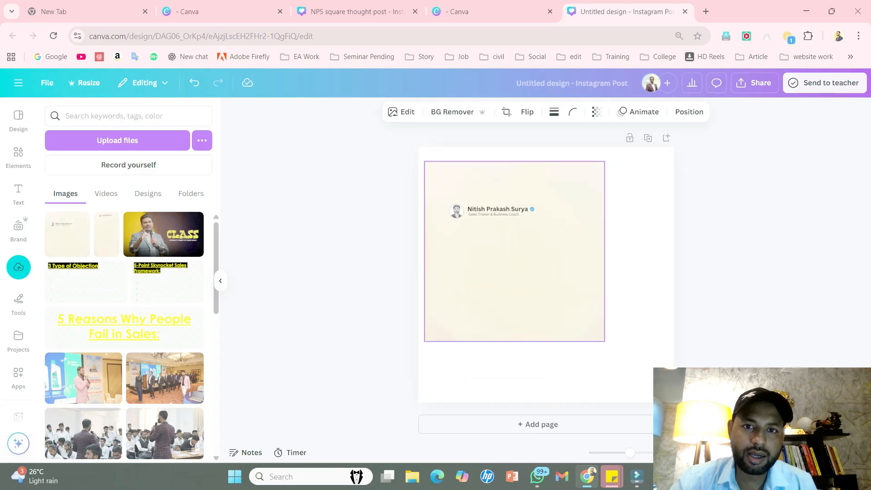
- Place the uploaded square blank template on the empty page and enlarge it to fill the whole page
{"action": "left_click_drag", "start_coordinate": [598, 327], "coordinate": [674, 403]}
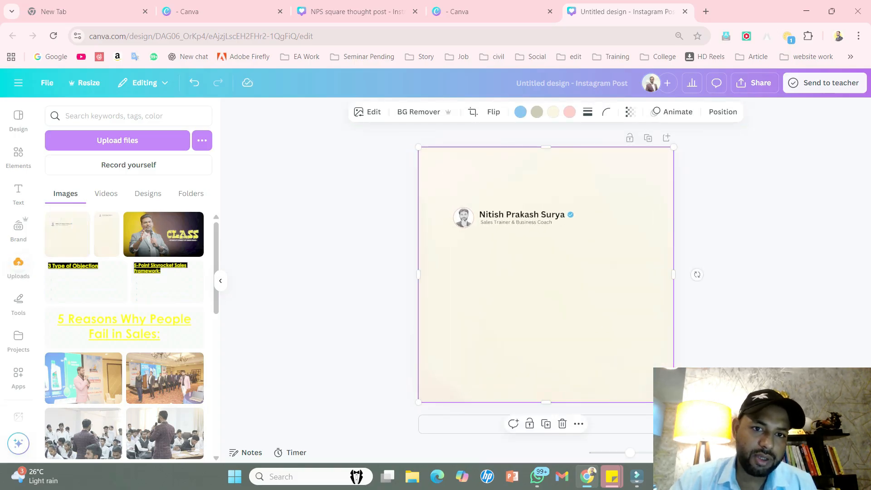
{"action": "left_click", "coordinate": [712, 390]}
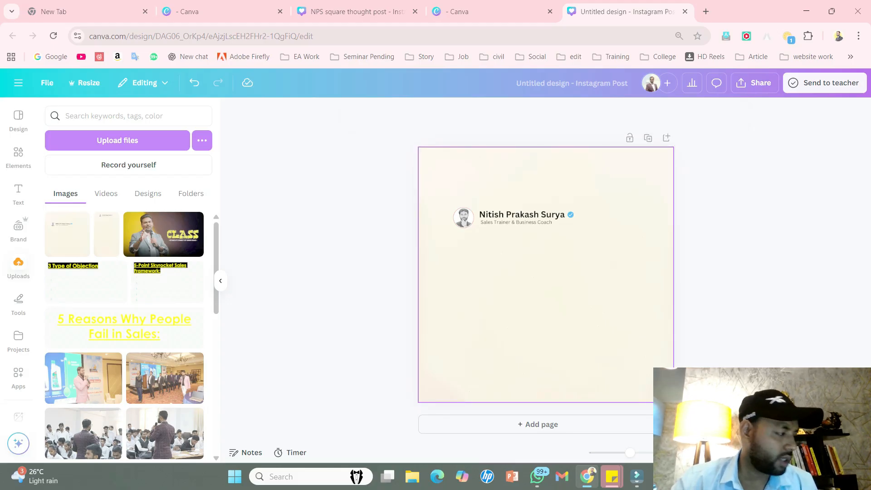
- Return to the open NPS square thought post design and examine its blank first page with the profile header
{"action": "left_click", "coordinate": [492, 12]}
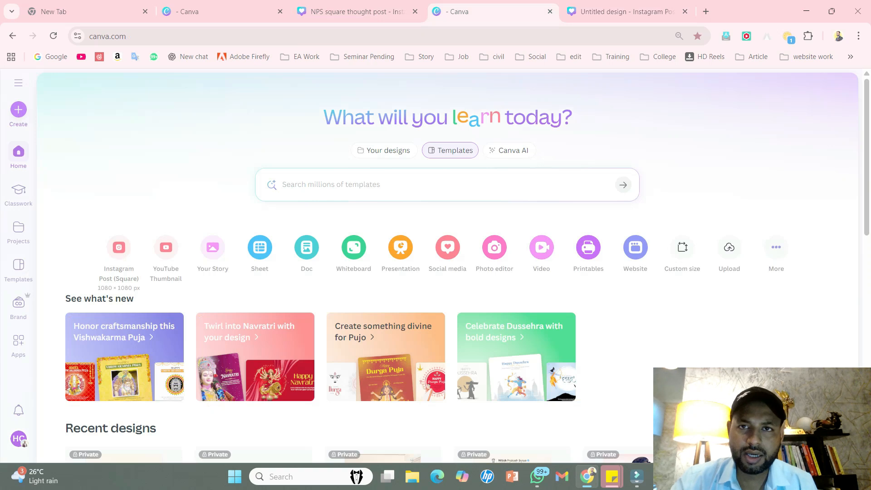
{"action": "left_click", "coordinate": [354, 11]}
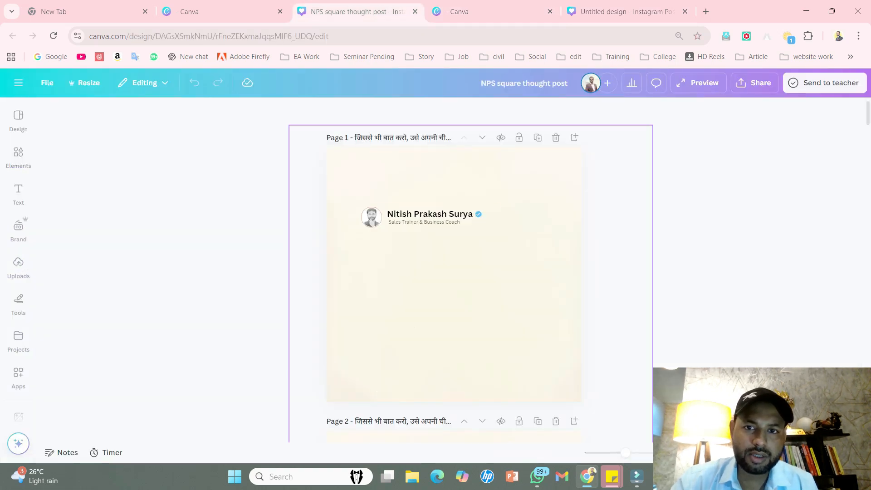
{"action": "left_click", "coordinate": [472, 290]}
{"action": "scroll", "coordinate": [472, 290], "scroll_direction": "down", "scroll_amount": 4}
{"action": "scroll", "coordinate": [472, 290], "scroll_direction": "up", "scroll_amount": 4}
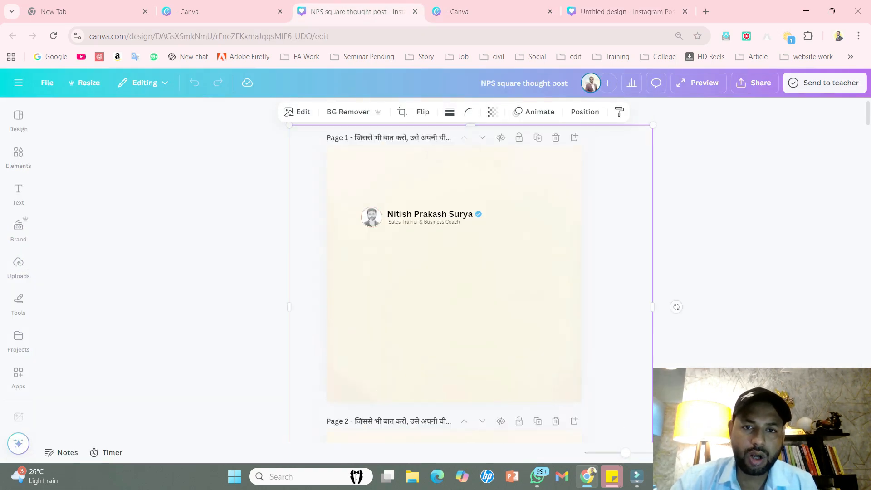
{"action": "scroll", "coordinate": [471, 290], "scroll_direction": "down", "scroll_amount": 3}
{"action": "scroll", "coordinate": [471, 291], "scroll_direction": "up", "scroll_amount": 3}
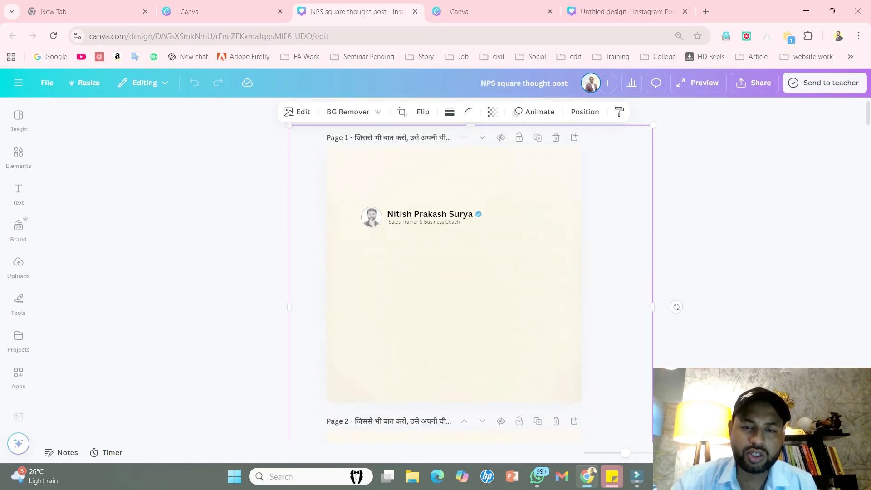
{"action": "left_click", "coordinate": [492, 12]}
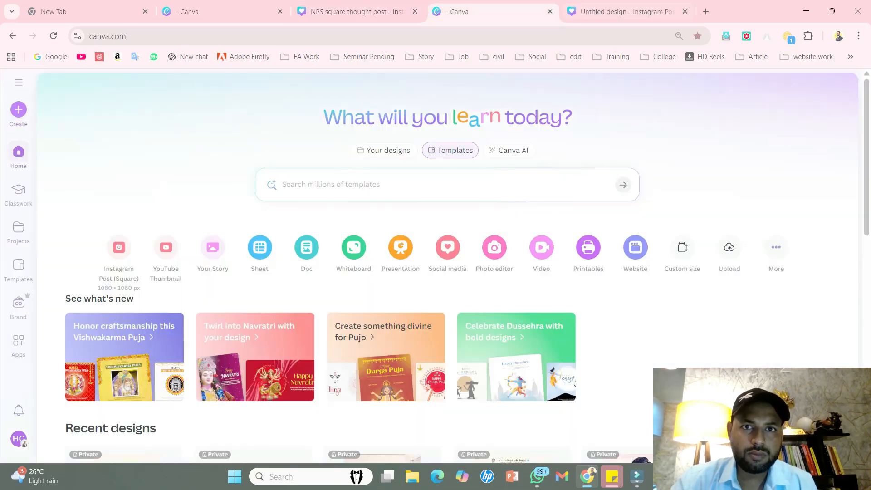
{"action": "left_click", "coordinate": [626, 12]}
{"action": "left_click", "coordinate": [357, 11]}
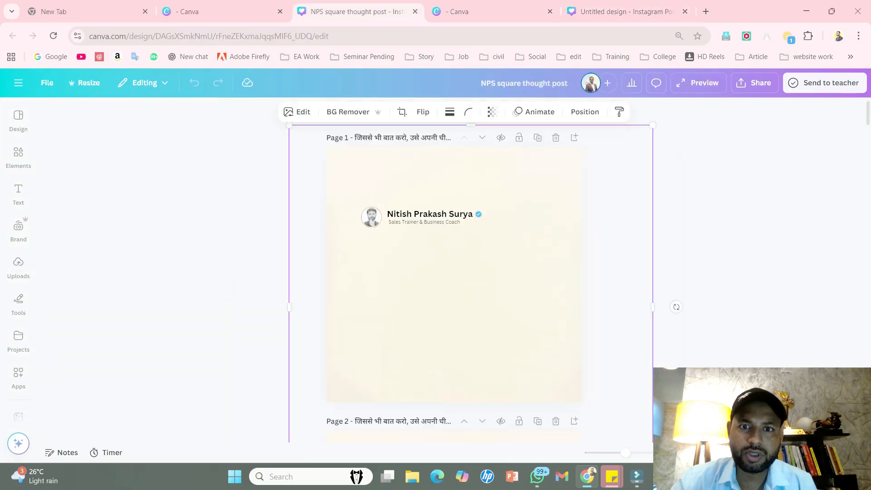
{"action": "key", "text": "Escape"}
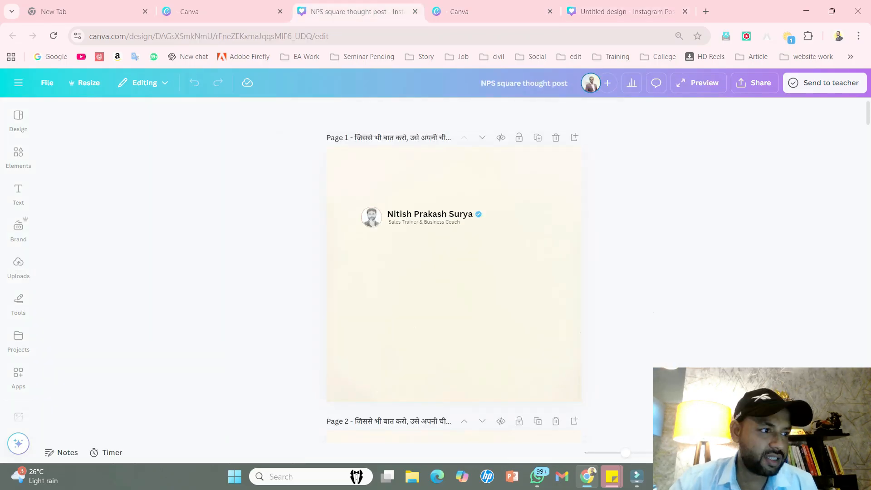
{"action": "scroll", "coordinate": [454, 272], "scroll_direction": "down", "scroll_amount": 3}
{"action": "scroll", "coordinate": [453, 272], "scroll_direction": "up", "scroll_amount": 3}
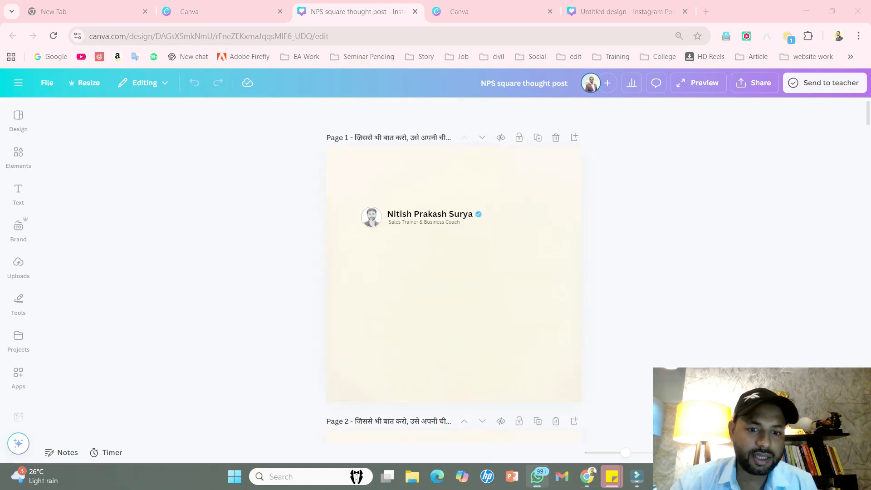
- Switch to WhatsApp and copy the chat message "Amazon and Flipkart mega sales are on For maximum savings uninstall both the apps"
{"action": "left_click", "coordinate": [536, 476]}
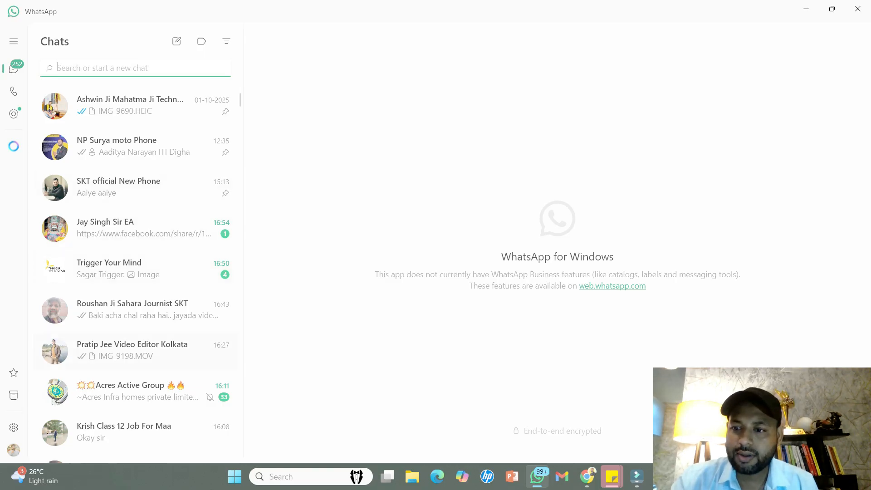
{"action": "scroll", "coordinate": [136, 272], "scroll_direction": "down", "scroll_amount": 2}
{"action": "scroll", "coordinate": [136, 353], "scroll_direction": "down", "scroll_amount": 3}
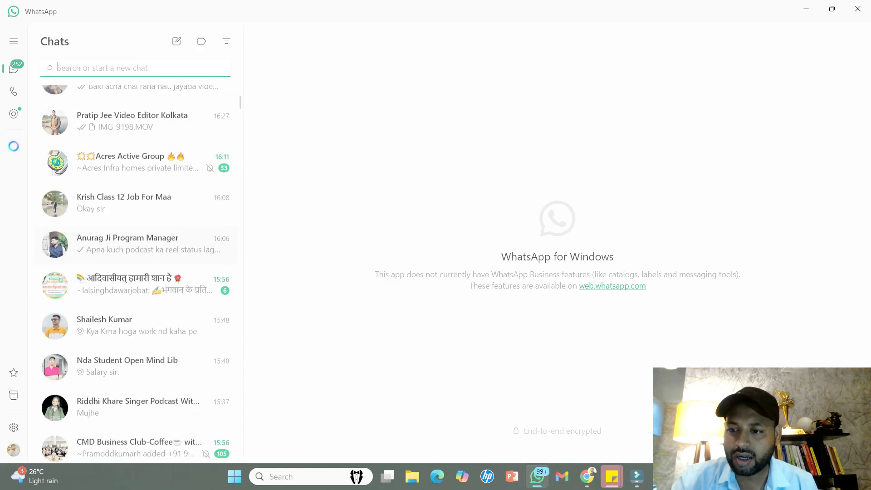
{"action": "left_click", "coordinate": [136, 353]}
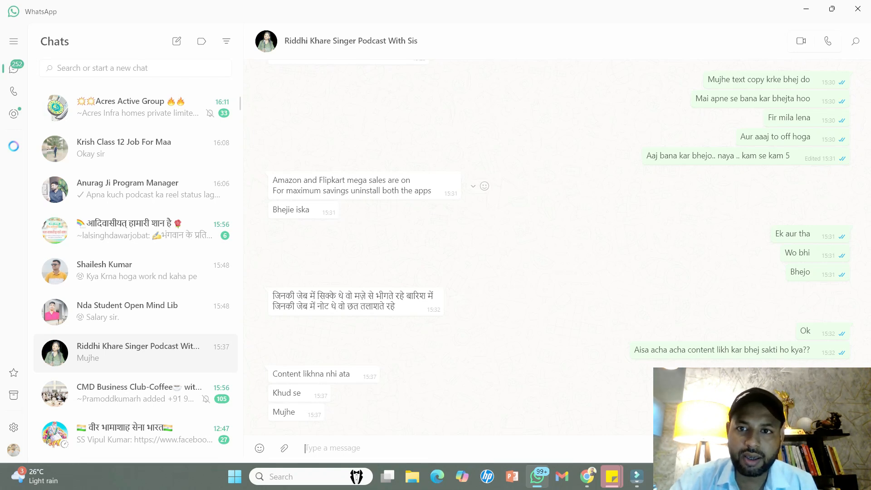
{"action": "left_click_drag", "start_coordinate": [273, 180], "coordinate": [431, 190]}
{"action": "key", "text": "ctrl+c"}
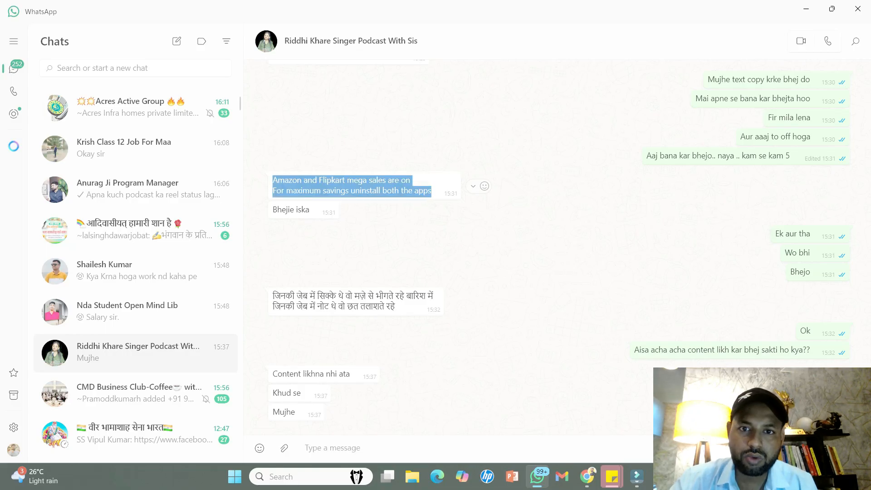
- Switch back to Canva and paste the copied message as a text box on page 1 of the NPS square thought post
{"action": "left_click", "coordinate": [636, 476]}
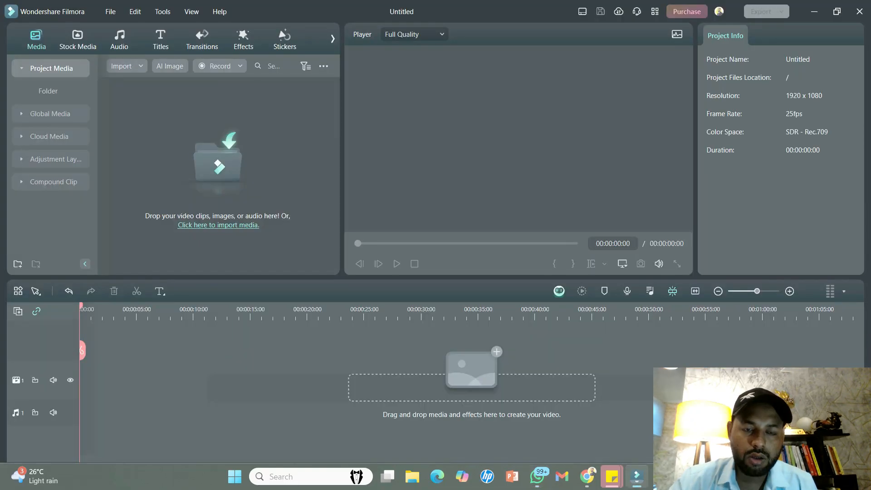
{"action": "left_click", "coordinate": [586, 475]}
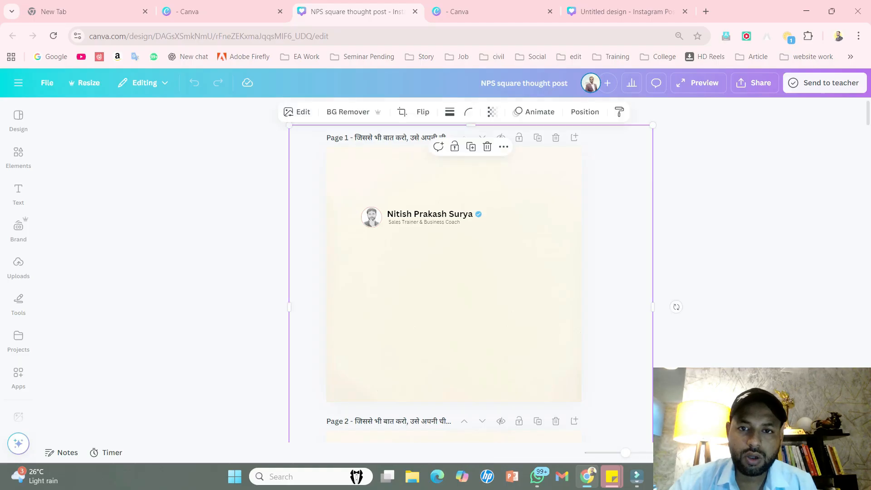
{"action": "key", "text": "ctrl+v"}
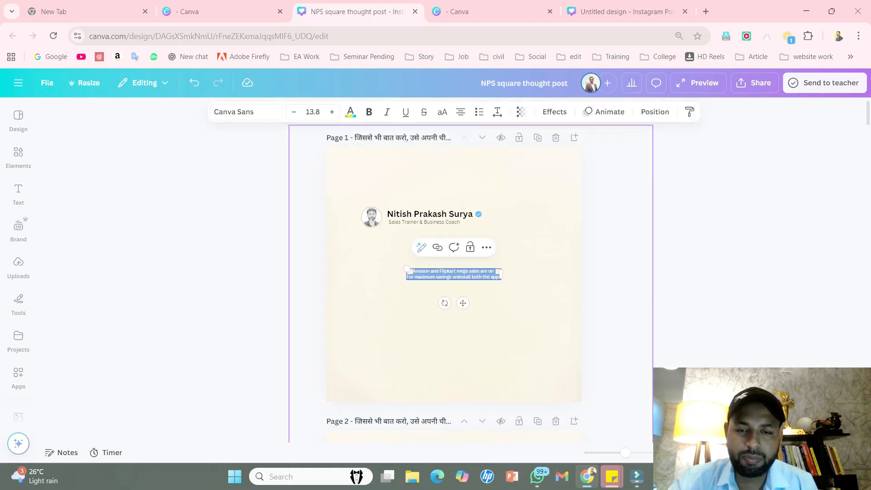
{"action": "key", "text": "Escape"}
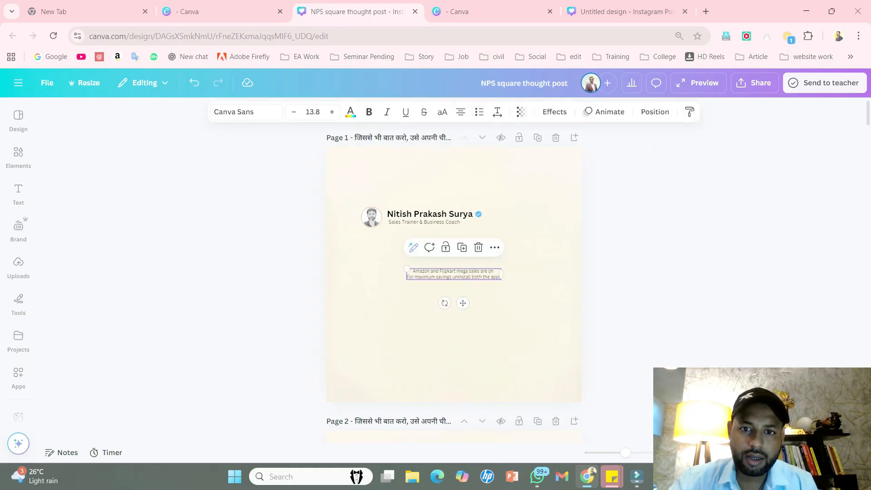
- Enlarge the pasted text to about size 20.5 and place it just below the profile header
{"action": "left_click_drag", "start_coordinate": [406, 268], "coordinate": [442, 261]}
{"action": "scroll", "coordinate": [453, 295], "scroll_direction": "down", "scroll_amount": 3}
{"action": "scroll", "coordinate": [454, 295], "scroll_direction": "up", "scroll_amount": 3}
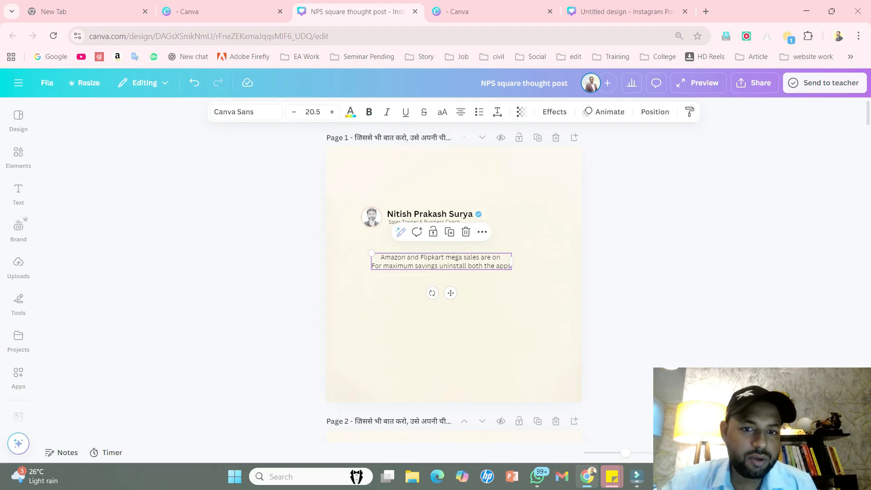
- Nudge the quote text slightly upward on page 1 and enlarge it to size 27.5
{"action": "key", "text": "Escape"}
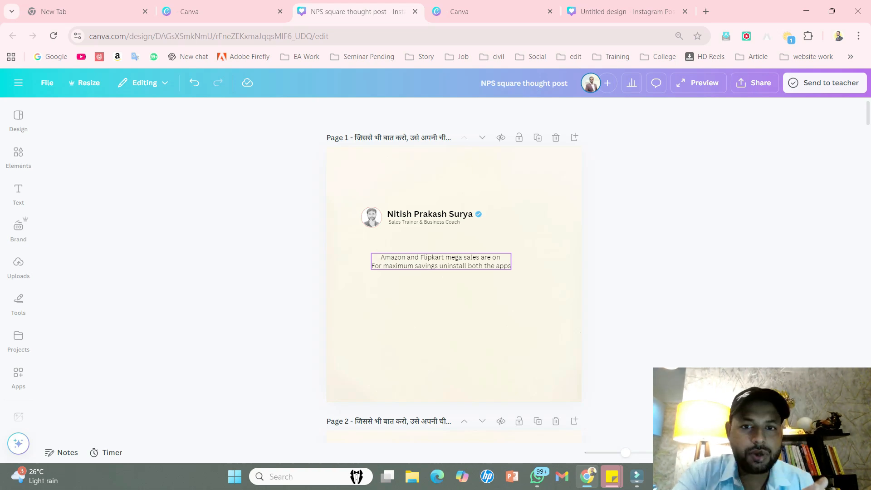
{"action": "left_click_drag", "start_coordinate": [441, 261], "coordinate": [439, 258]}
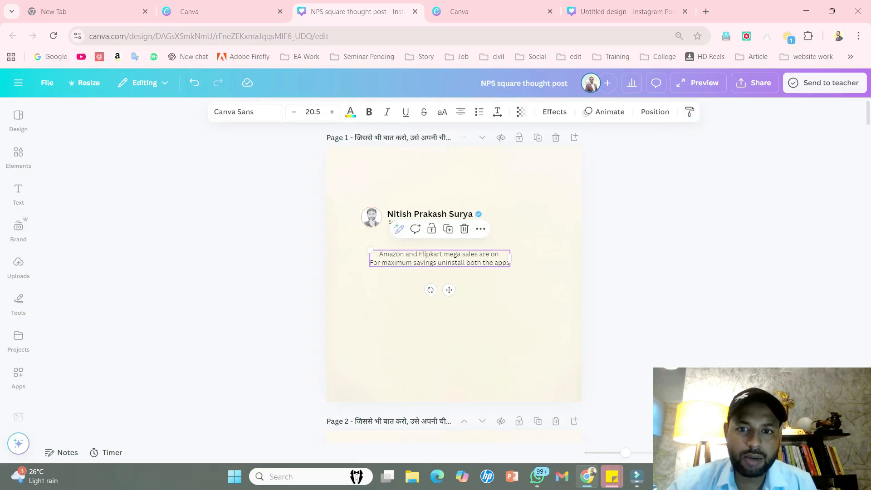
{"action": "left_click", "coordinate": [331, 112]}
{"action": "left_click", "coordinate": [331, 112]}
{"action": "left_click", "coordinate": [331, 112]}
{"action": "left_click", "coordinate": [332, 112]}
{"action": "left_click", "coordinate": [332, 112]}
{"action": "left_click", "coordinate": [332, 112]}
{"action": "left_click", "coordinate": [332, 112]}
{"action": "left_click", "coordinate": [331, 112]}
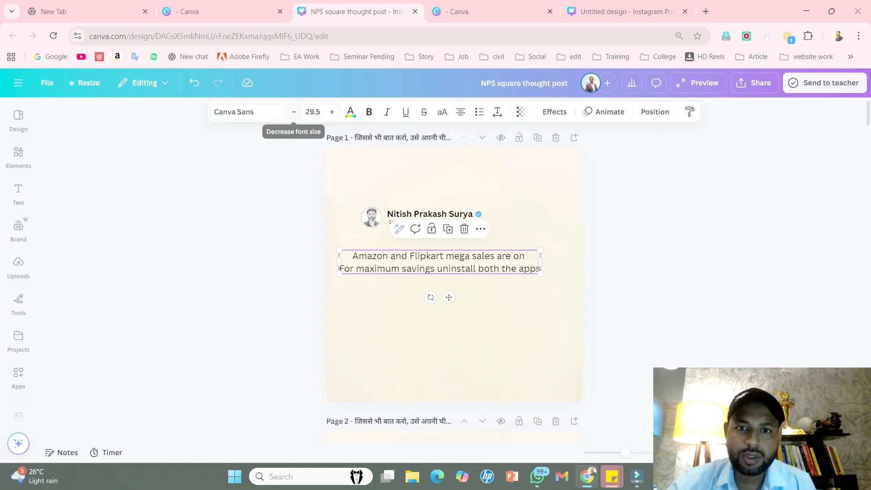
{"action": "left_click", "coordinate": [294, 112]}
- Examine the font and text size used in the quote text boxes on pages 2, 3 and 4
{"action": "scroll", "coordinate": [454, 272], "scroll_direction": "down", "scroll_amount": 2}
{"action": "scroll", "coordinate": [454, 227], "scroll_direction": "down", "scroll_amount": 5}
{"action": "left_click", "coordinate": [453, 226]}
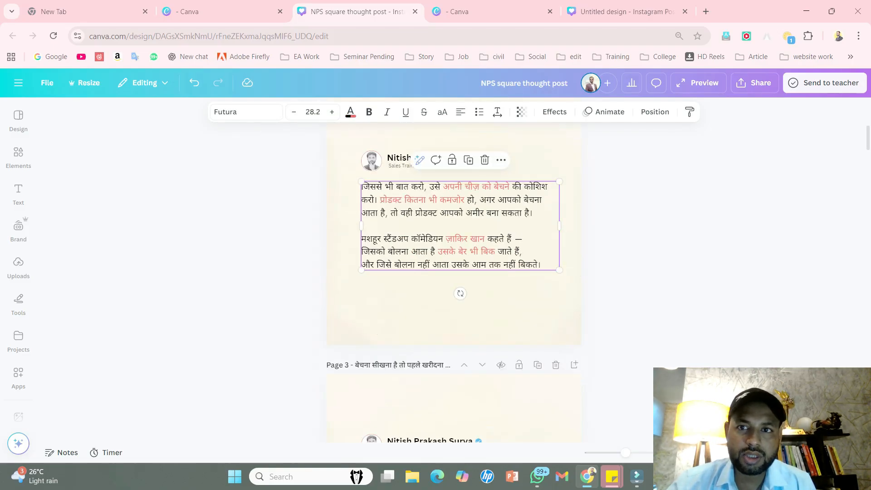
{"action": "scroll", "coordinate": [453, 227], "scroll_direction": "up", "scroll_amount": 1}
{"action": "scroll", "coordinate": [453, 272], "scroll_direction": "up", "scroll_amount": 3}
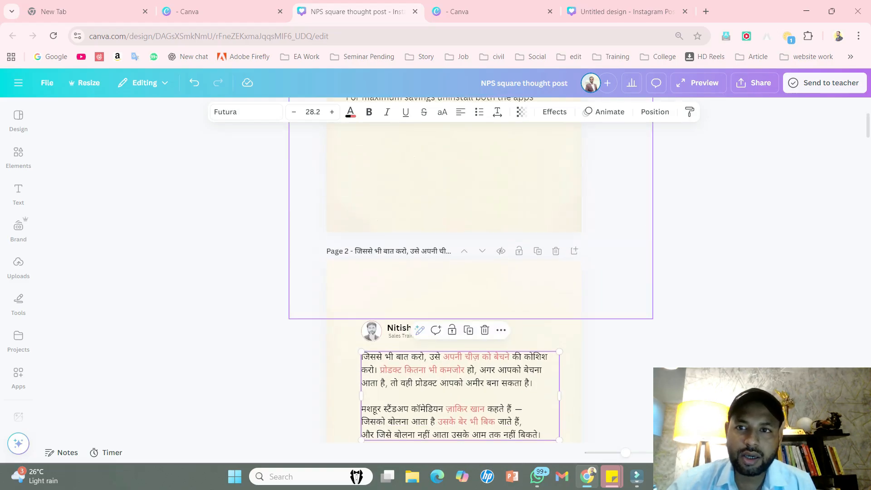
{"action": "scroll", "coordinate": [453, 272], "scroll_direction": "down", "scroll_amount": 9}
{"action": "left_click", "coordinate": [460, 291]}
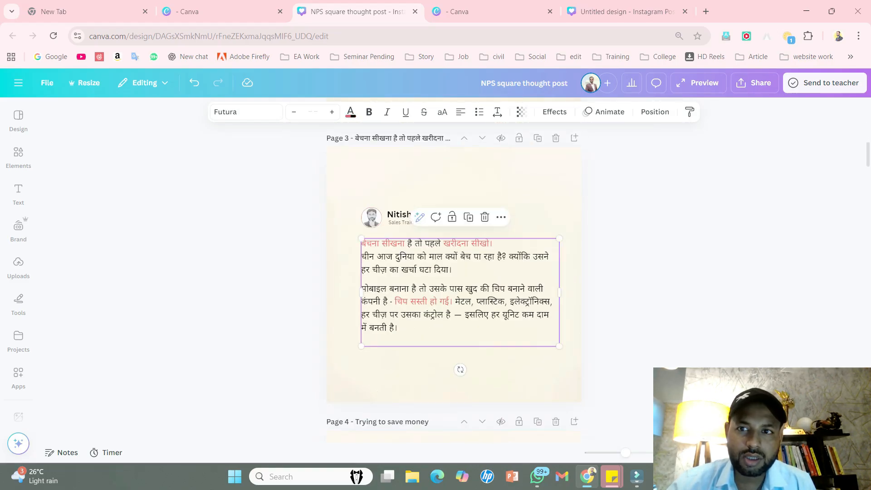
{"action": "scroll", "coordinate": [453, 277], "scroll_direction": "down", "scroll_amount": 5}
{"action": "left_click", "coordinate": [456, 318]}
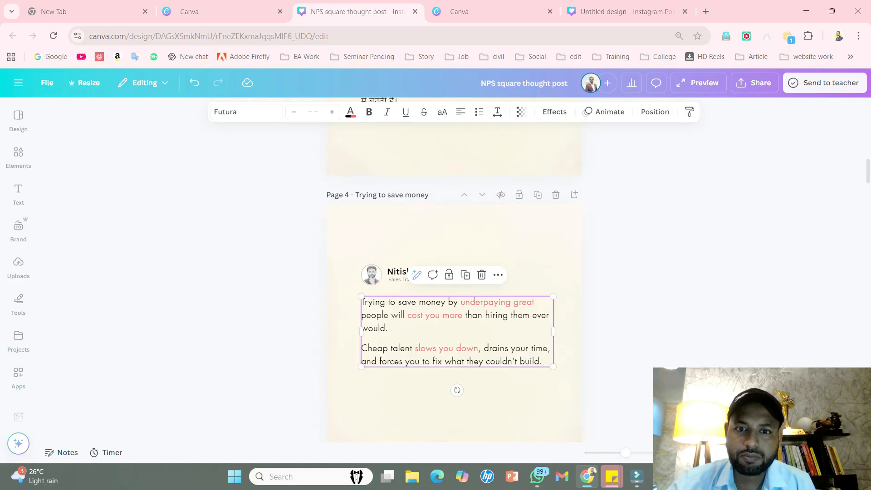
{"action": "scroll", "coordinate": [453, 272], "scroll_direction": "up", "scroll_amount": 17}
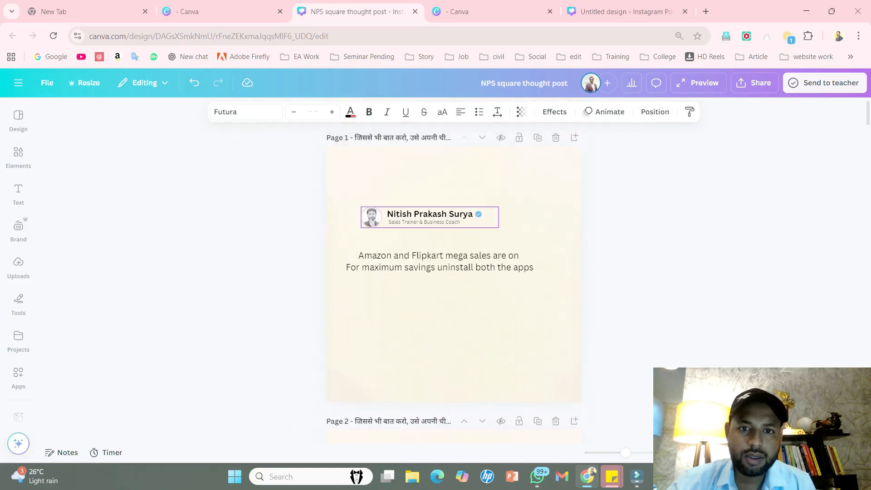
- Set the font size of the quote text on page 1 to 28
{"action": "left_click", "coordinate": [438, 261]}
{"action": "left_click", "coordinate": [312, 112]}
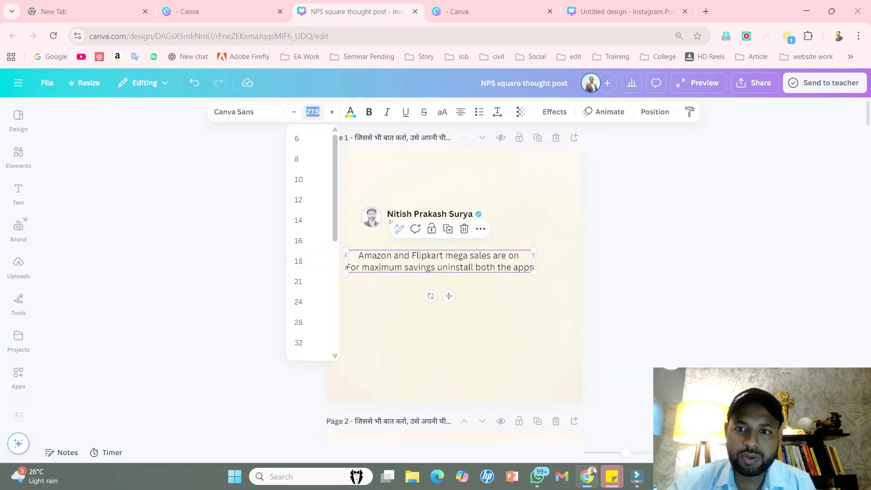
{"action": "left_click", "coordinate": [308, 322]}
{"action": "left_click", "coordinate": [309, 317]}
- Narrow the quote text box so it wraps onto three lines and centre it below the profile header
{"action": "left_click_drag", "start_coordinate": [439, 262], "coordinate": [460, 259]}
{"action": "left_click_drag", "start_coordinate": [556, 258], "coordinate": [549, 264]}
{"action": "mouse_move", "coordinate": [538, 264]}
{"action": "left_mouse_down"}
{"action": "mouse_move", "coordinate": [517, 263]}
{"action": "mouse_move", "coordinate": [550, 264]}
{"action": "mouse_move", "coordinate": [539, 264]}
{"action": "left_mouse_up"}
{"action": "left_click_drag", "start_coordinate": [467, 264], "coordinate": [469, 264]}
- Try the Futura Bold and Open Sans fonts on the quote text
{"action": "left_click", "coordinate": [246, 112]}
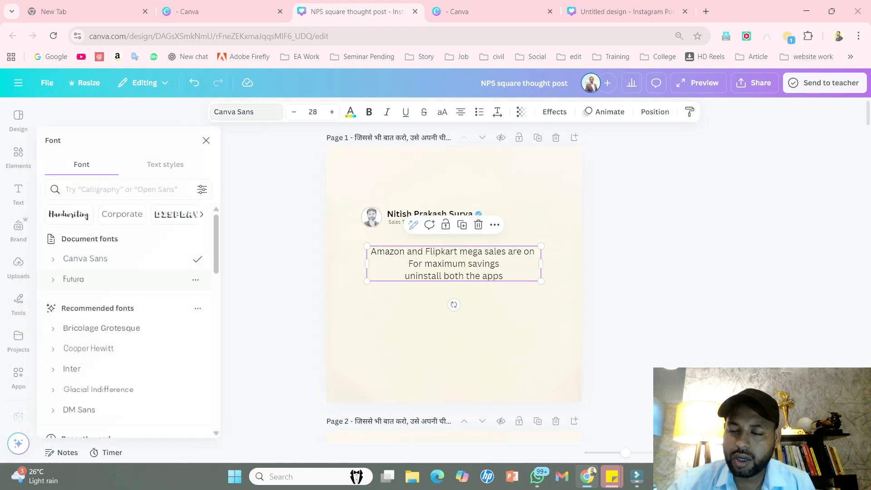
{"action": "left_click", "coordinate": [72, 279]}
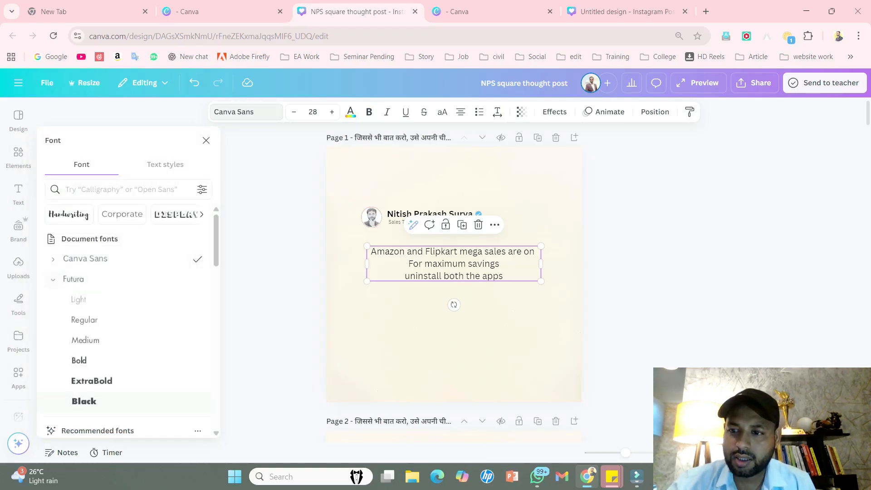
{"action": "left_click", "coordinate": [79, 360]}
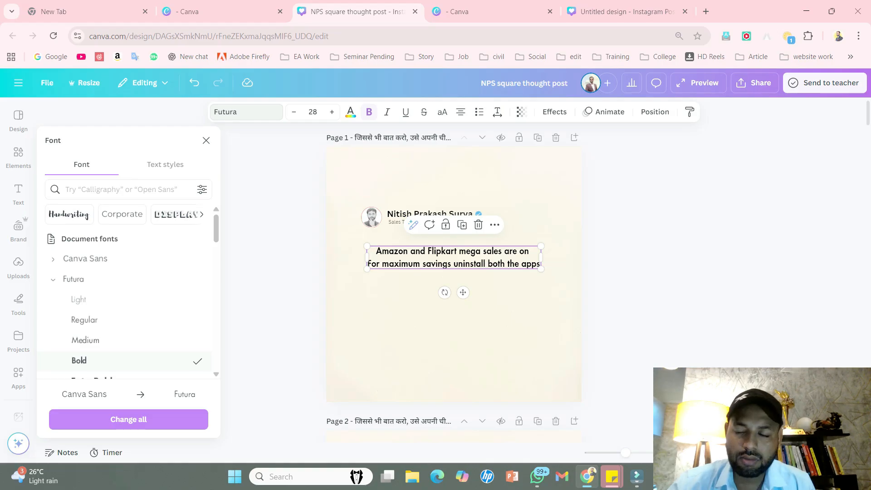
{"action": "scroll", "coordinate": [129, 300], "scroll_direction": "down", "scroll_amount": 3}
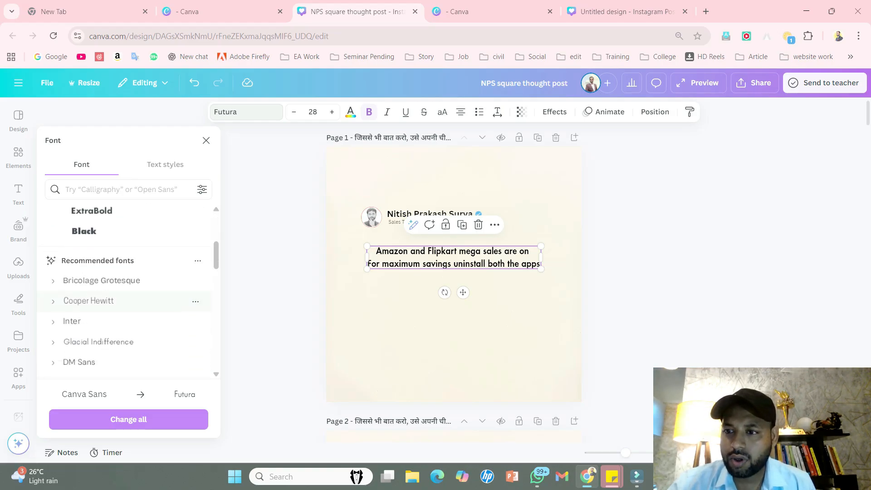
{"action": "scroll", "coordinate": [128, 320], "scroll_direction": "down", "scroll_amount": 3}
{"action": "scroll", "coordinate": [128, 297], "scroll_direction": "down", "scroll_amount": 4}
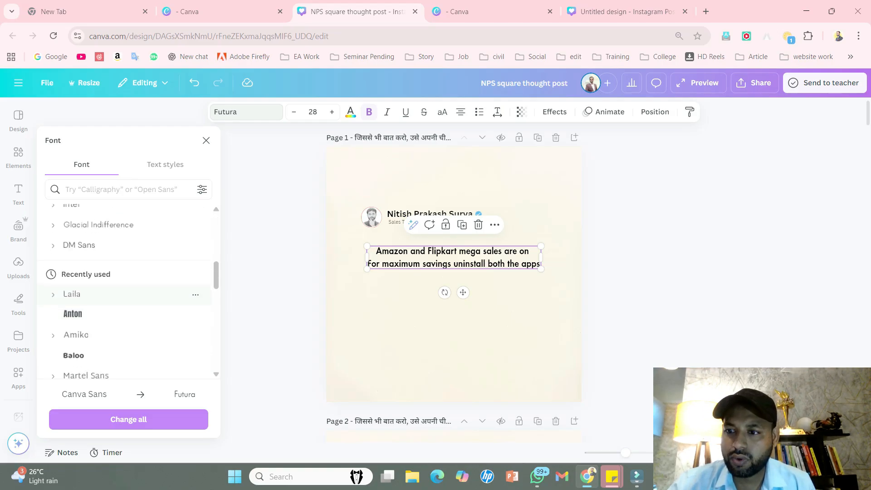
{"action": "scroll", "coordinate": [128, 299], "scroll_direction": "down", "scroll_amount": 5}
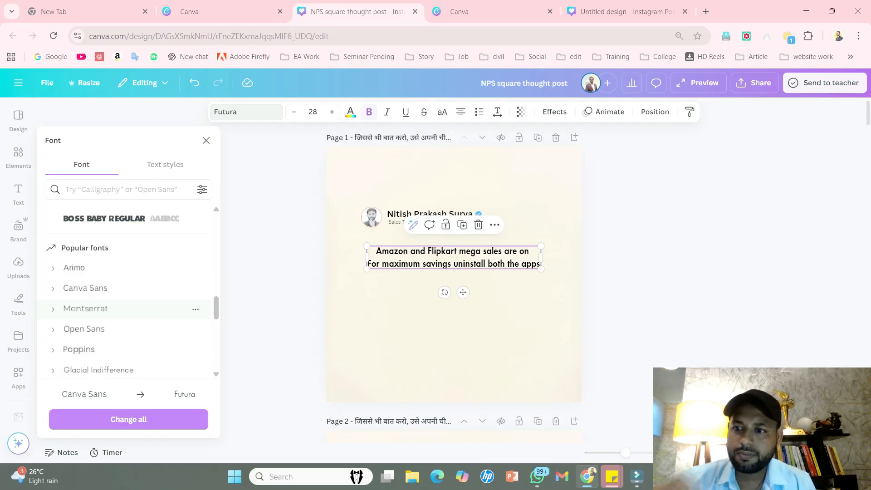
{"action": "left_click", "coordinate": [114, 329]}
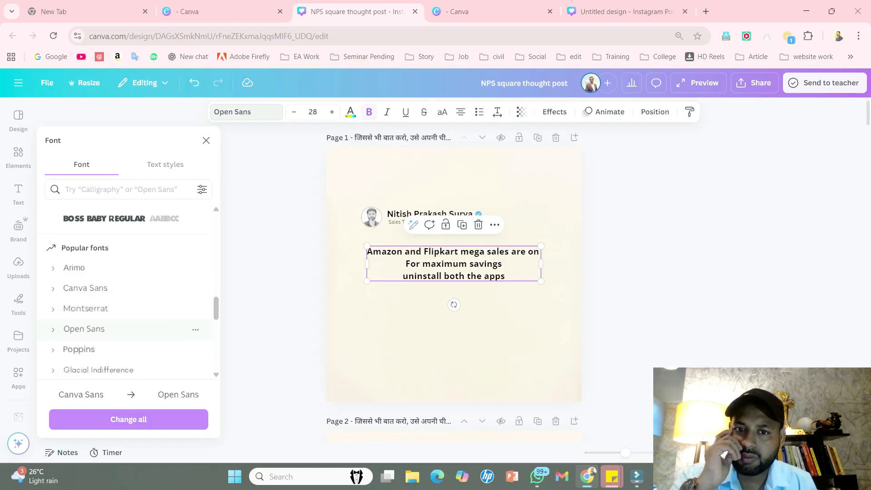
- Change the quote text's font to Poppins in the Regular weight
{"action": "left_click", "coordinate": [113, 349]}
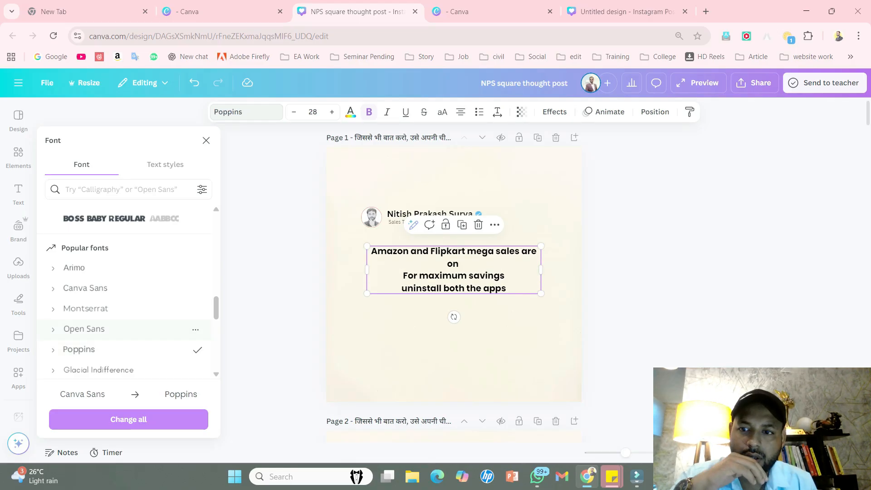
{"action": "scroll", "coordinate": [127, 329], "scroll_direction": "down", "scroll_amount": 1}
{"action": "left_click", "coordinate": [53, 292]}
{"action": "scroll", "coordinate": [127, 317], "scroll_direction": "down", "scroll_amount": 2}
{"action": "left_click", "coordinate": [86, 318]}
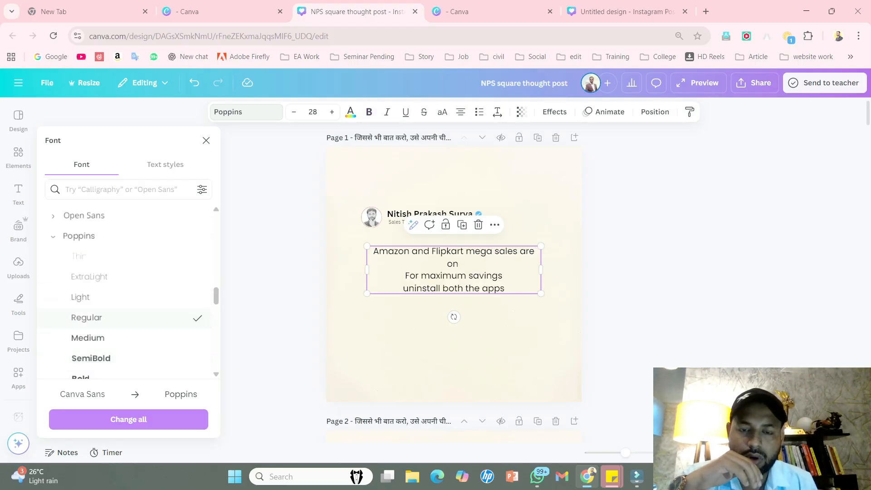
{"action": "left_click", "coordinate": [88, 338]}
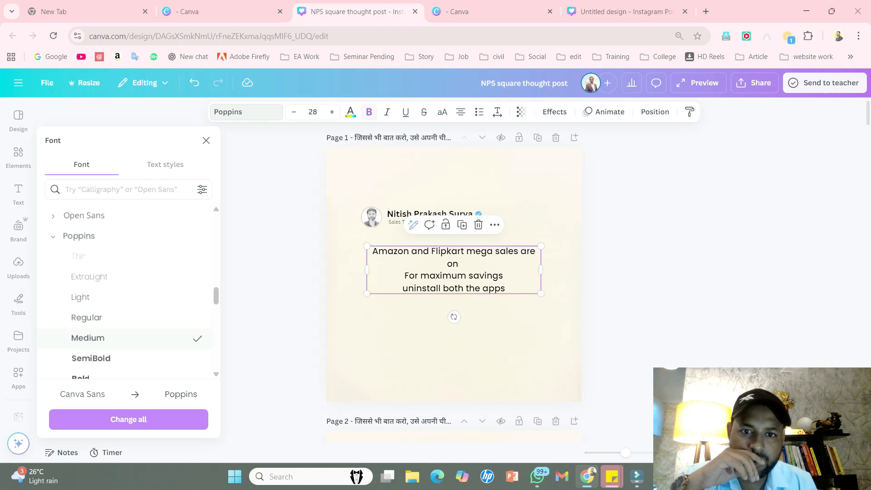
{"action": "left_click", "coordinate": [86, 317]}
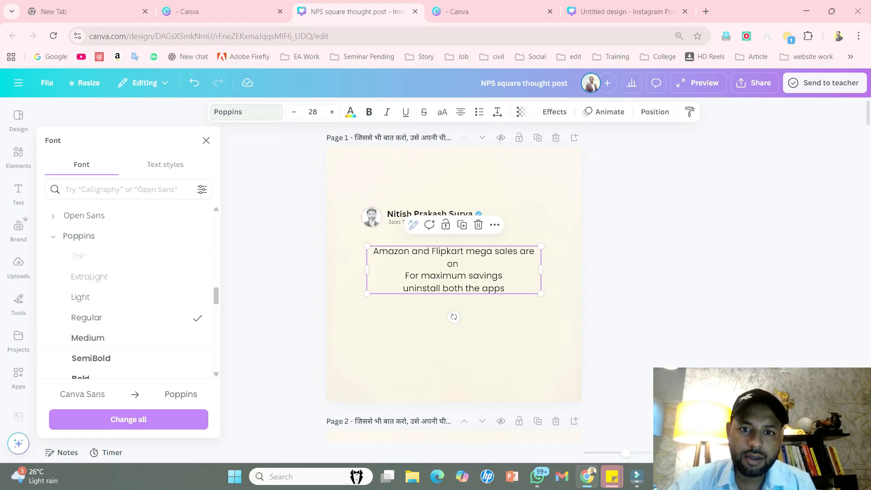
- Break the quote after "mega", join its sentences as "sales are on. For maximum savings", and end it with a full stop
{"action": "left_click", "coordinate": [454, 275]}
{"action": "left_click", "coordinate": [453, 274]}
{"action": "key", "text": "Return"}
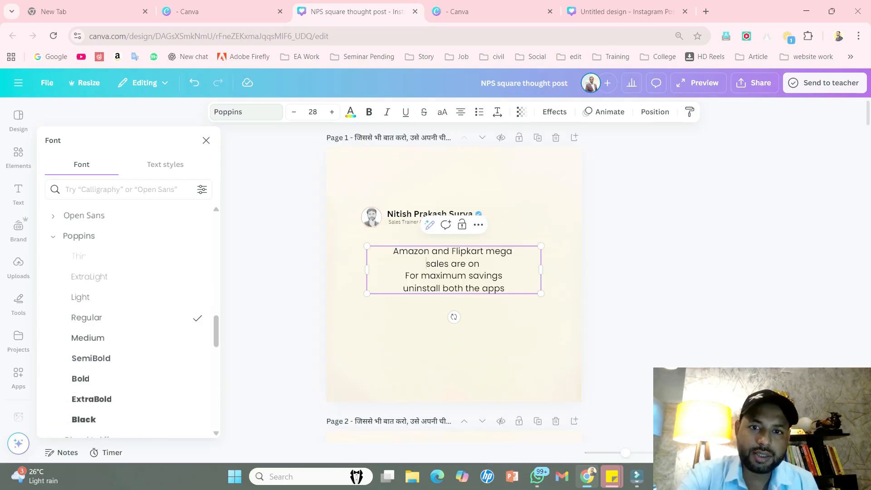
{"action": "left_click", "coordinate": [482, 264]}
{"action": "key", "text": "BackSpace"}
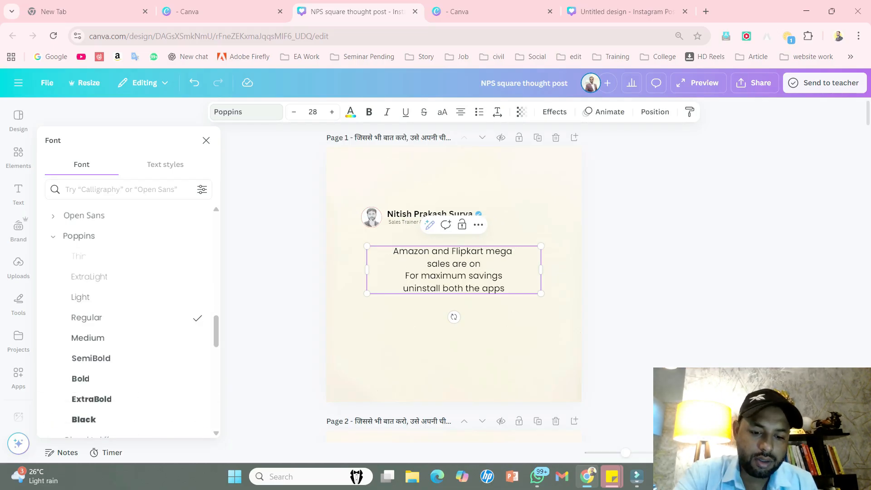
{"action": "type", "text": "."}
{"action": "key", "text": "Delete"}
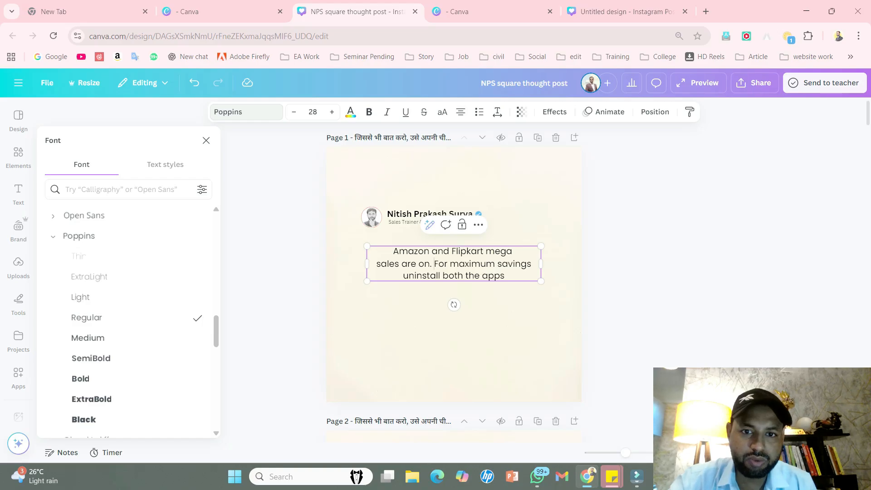
{"action": "type", "text": "."}
{"action": "key", "text": "Escape"}
- Left-align the quote text and position its box horizontally centred on the page below the profile header
{"action": "left_click_drag", "start_coordinate": [454, 264], "coordinate": [448, 264]}
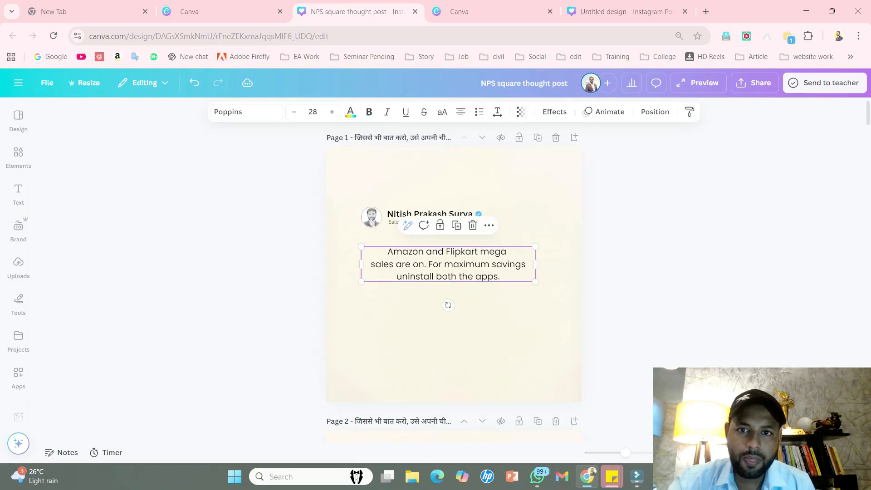
{"action": "left_click", "coordinate": [460, 112]}
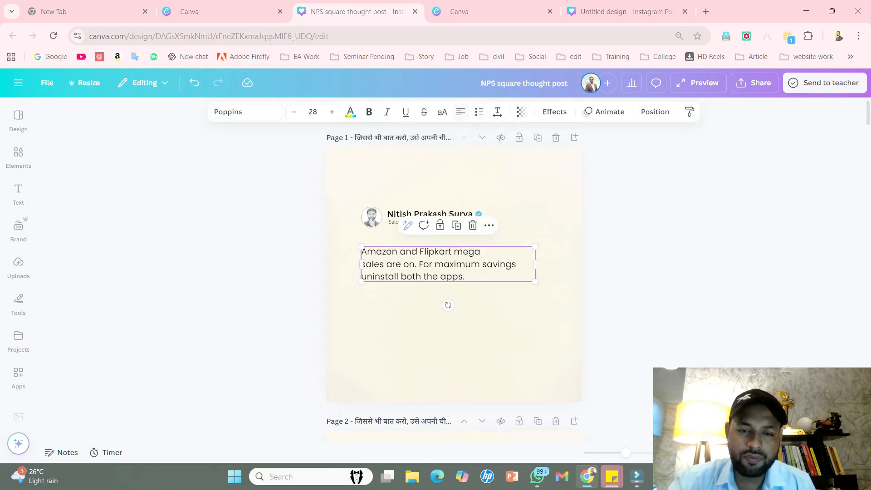
{"action": "left_click", "coordinate": [621, 218]}
{"action": "left_click_drag", "start_coordinate": [448, 264], "coordinate": [453, 263]}
{"action": "left_click", "coordinate": [621, 254]}
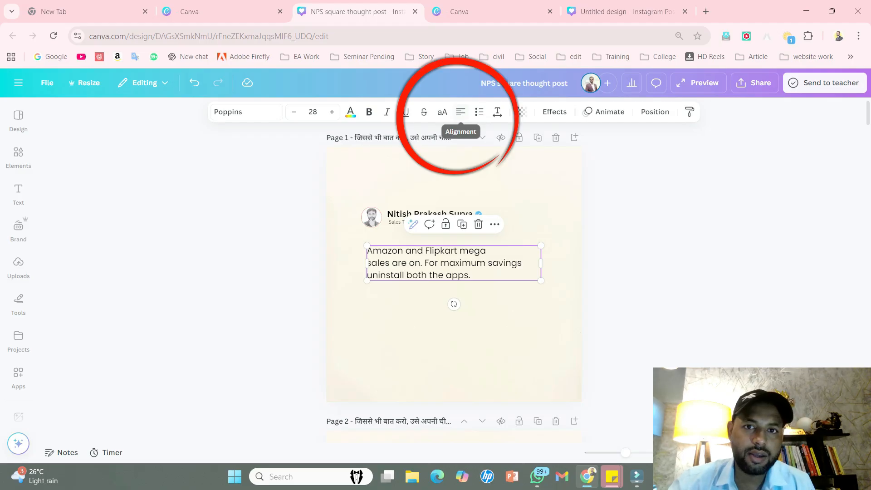
- Cycle the quote text through the centred, right-aligned and justified alignments and back to left alignment
{"action": "left_click", "coordinate": [460, 111]}
{"action": "left_click", "coordinate": [460, 112]}
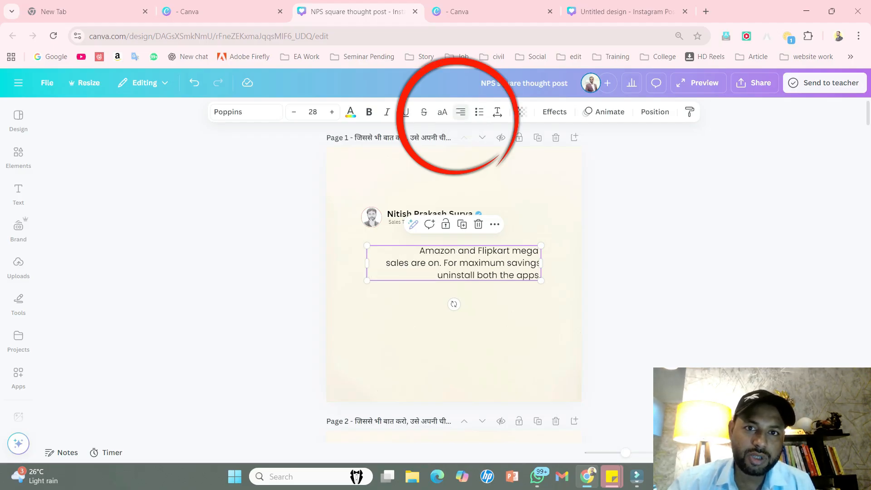
{"action": "left_click", "coordinate": [460, 111]}
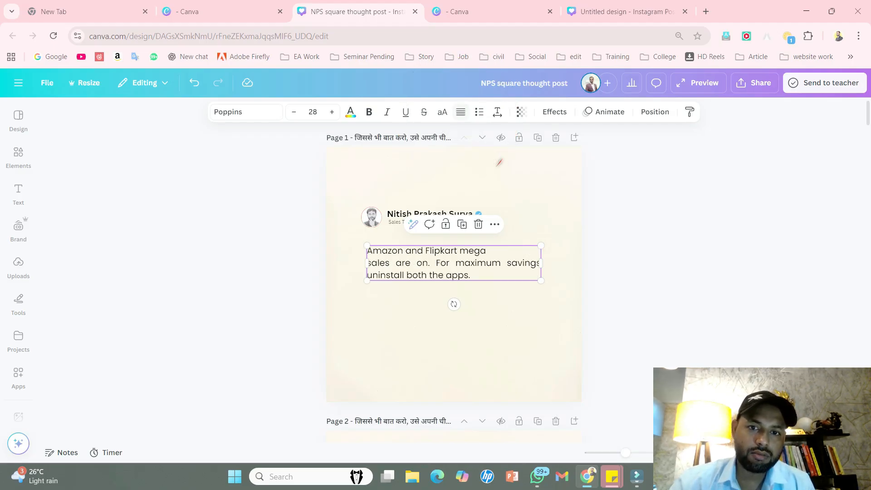
{"action": "left_click", "coordinate": [461, 112]}
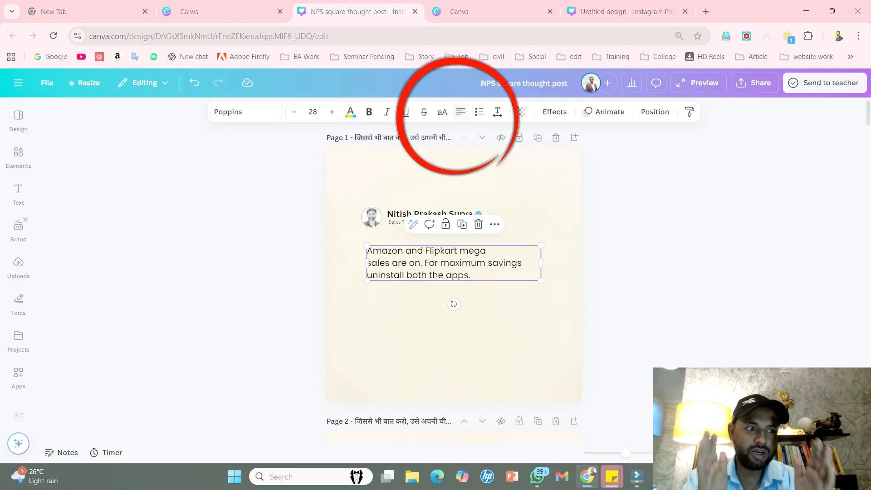
{"action": "left_click", "coordinate": [460, 111]}
{"action": "left_click", "coordinate": [460, 112]}
{"action": "left_click", "coordinate": [460, 111]}
{"action": "left_click", "coordinate": [461, 111]}
{"action": "left_click", "coordinate": [461, 112]}
{"action": "left_click", "coordinate": [460, 111]}
{"action": "left_click", "coordinate": [460, 112]}
{"action": "left_click_drag", "start_coordinate": [455, 263], "coordinate": [455, 264]}
{"action": "left_click", "coordinate": [610, 272]}
- Check the letter spacing and line spacing settings of the quote text
{"action": "left_click", "coordinate": [454, 264]}
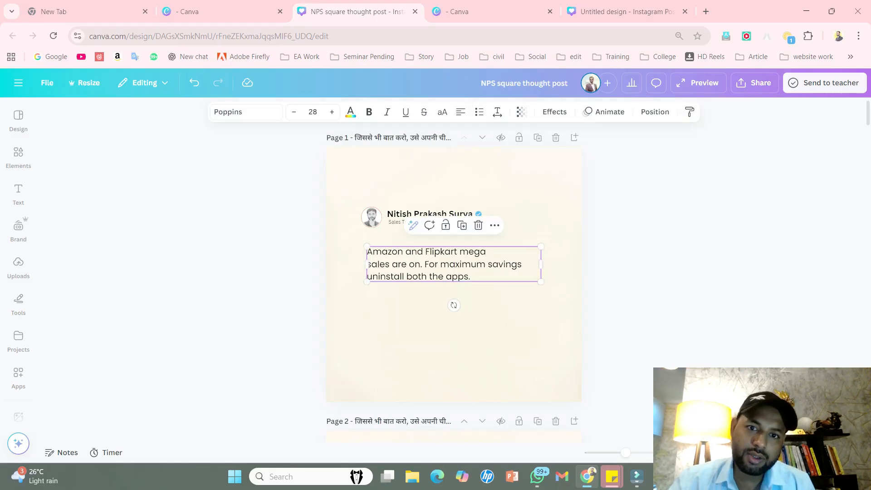
{"action": "left_click", "coordinate": [496, 111]}
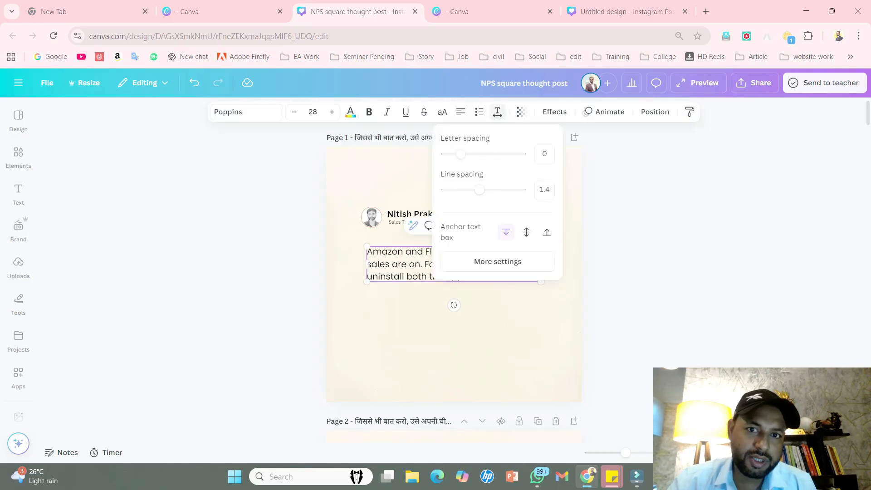
{"action": "mouse_move", "coordinate": [479, 189]}
{"action": "left_mouse_down"}
{"action": "mouse_move", "coordinate": [519, 189]}
{"action": "mouse_move", "coordinate": [446, 189]}
{"action": "mouse_move", "coordinate": [479, 190]}
{"action": "left_mouse_up"}
{"action": "left_click", "coordinate": [610, 227]}
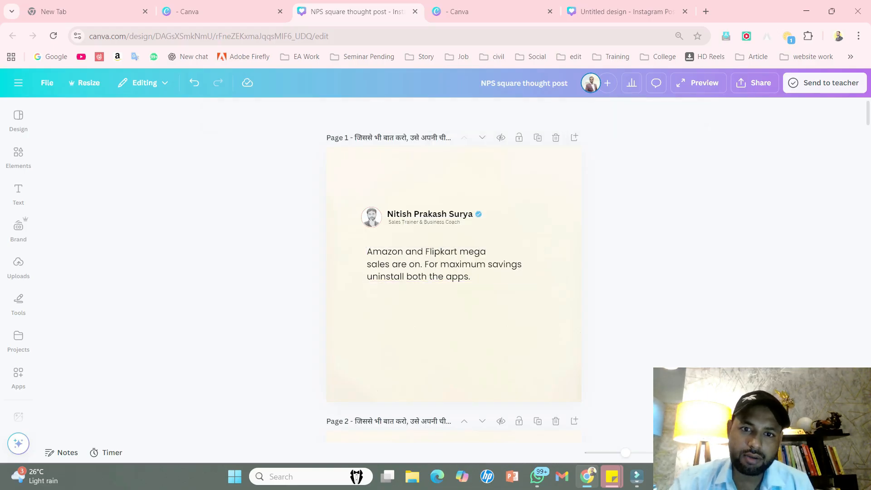
- Move the quote text slightly up, closer to the profile header, and review the layout of page 1
{"action": "left_click_drag", "start_coordinate": [453, 265], "coordinate": [453, 261]}
{"action": "left_click", "coordinate": [625, 319]}
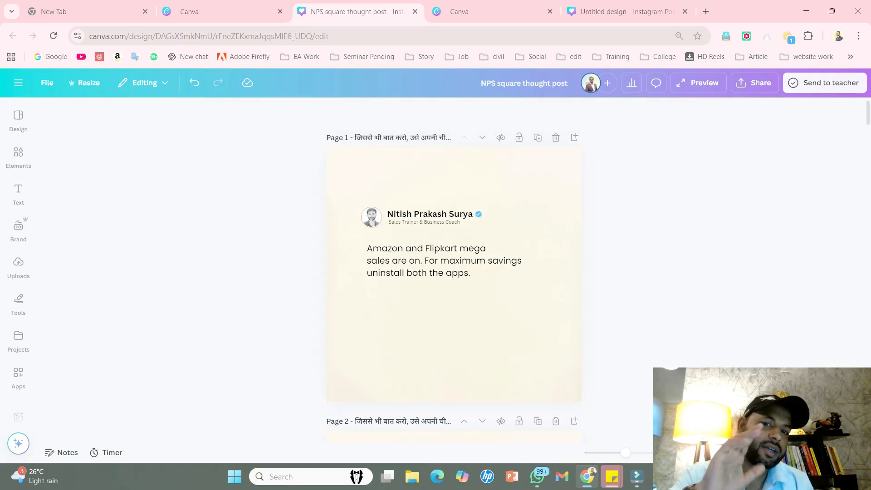
{"action": "scroll", "coordinate": [453, 272], "scroll_direction": "down", "scroll_amount": 1}
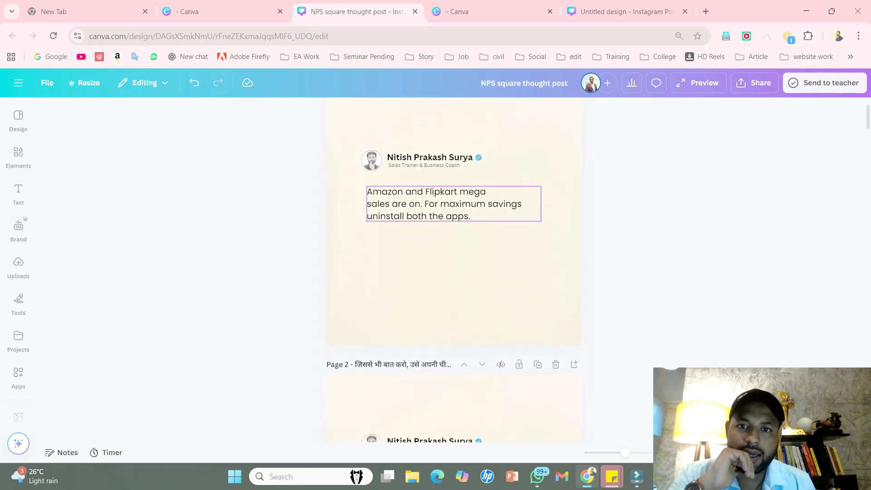
{"action": "left_click", "coordinate": [454, 204]}
{"action": "key", "text": "Escape"}
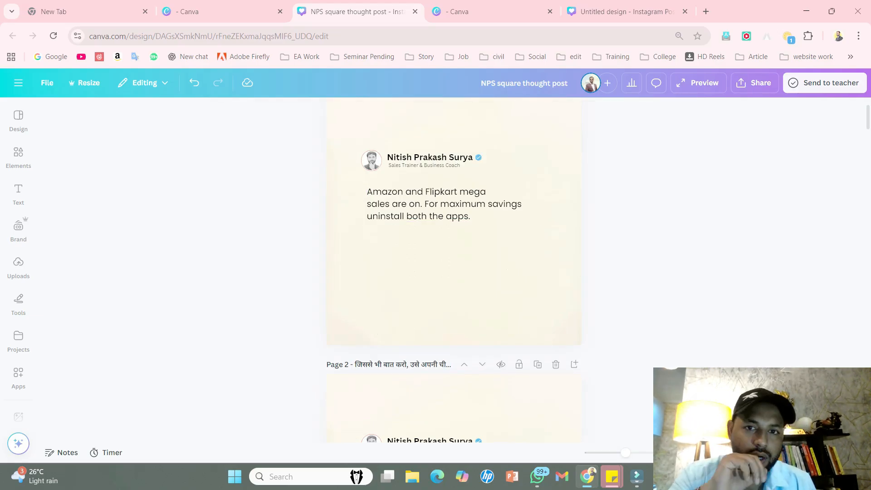
- Make the words "Flipkart" and "Amazon" in the page 1 quote bold
{"action": "left_click", "coordinate": [414, 203]}
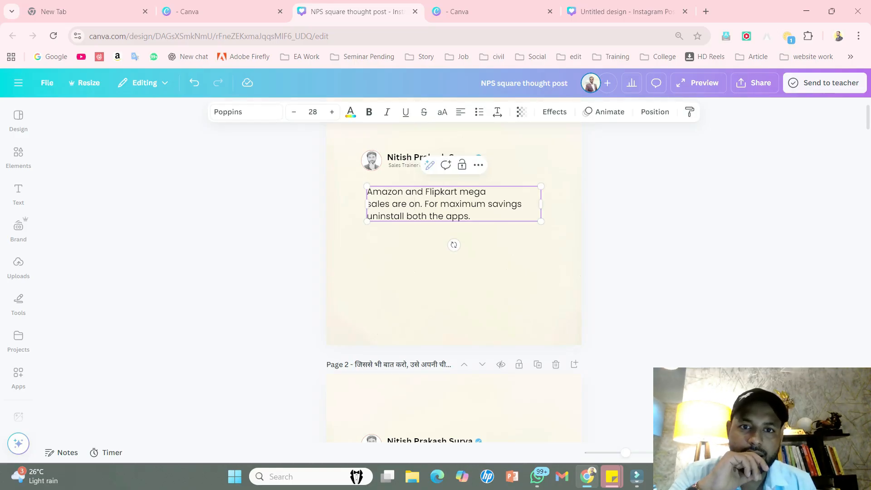
{"action": "double_click", "coordinate": [440, 191]}
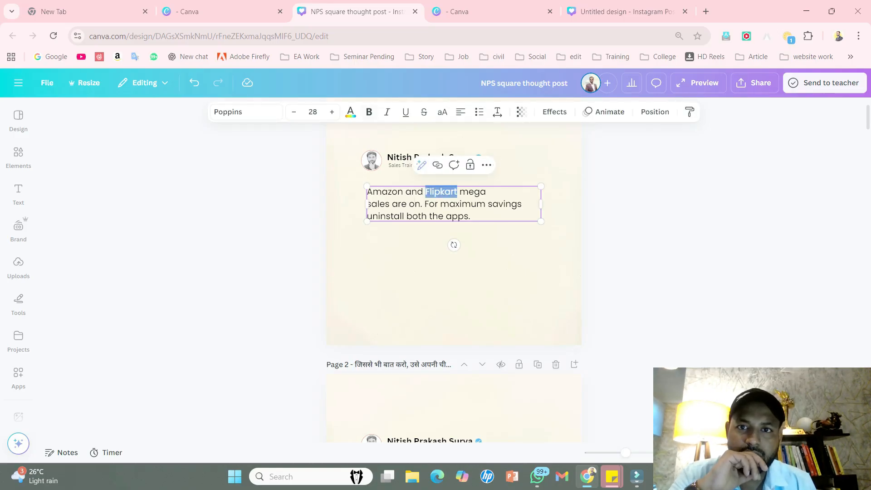
{"action": "key", "text": "ctrl+b"}
{"action": "key", "text": "shift+Left"}
{"action": "key", "text": "shift+Left"}
{"action": "key", "text": "shift+Left"}
{"action": "key", "text": "shift+Left"}
{"action": "key", "text": "shift+Left"}
{"action": "key", "text": "shift+Left"}
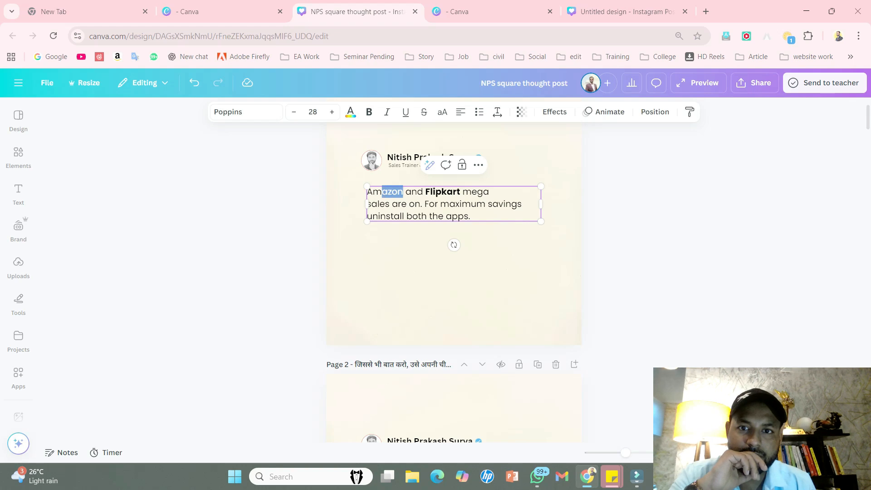
{"action": "key", "text": "ctrl+b"}
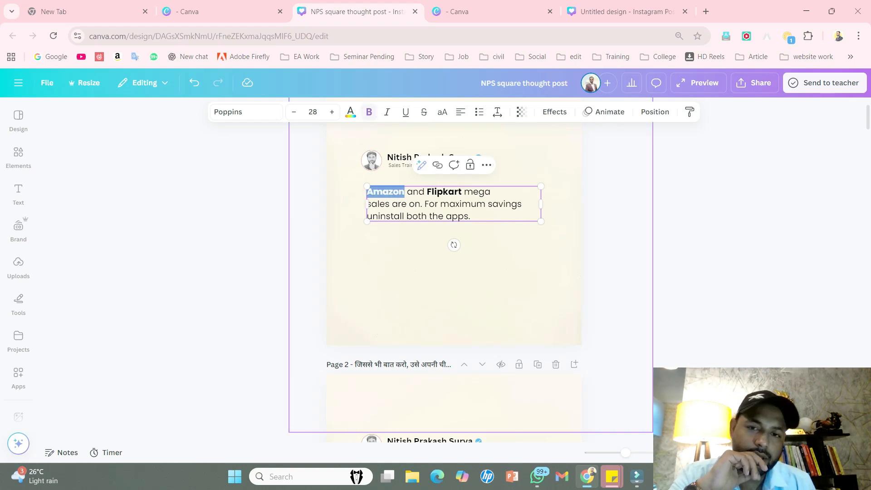
{"action": "left_click", "coordinate": [449, 271]}
{"action": "left_click", "coordinate": [698, 281]}
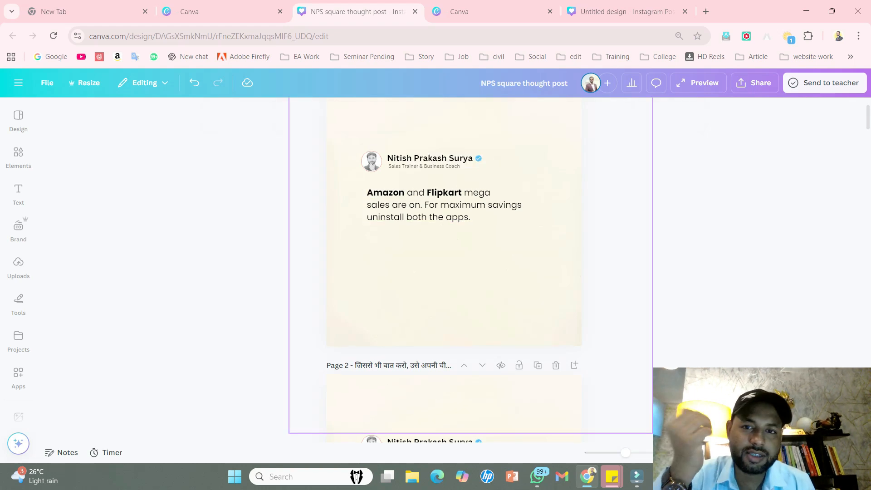
- Make "maximum savings" bold in the quote and nudge the text box slightly down
{"action": "scroll", "coordinate": [454, 261], "scroll_direction": "up", "scroll_amount": 1}
{"action": "left_click", "coordinate": [485, 261]}
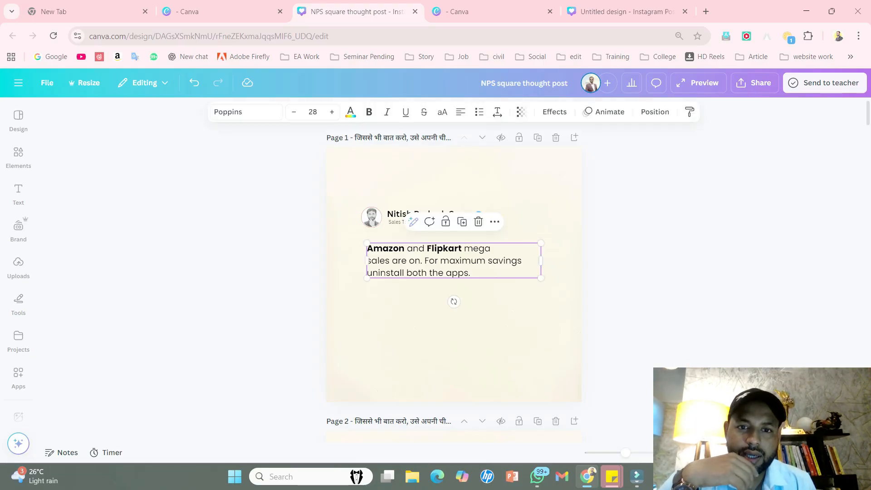
{"action": "key", "text": "shift+Left"}
{"action": "key", "text": "shift+Left"}
{"action": "key", "text": "shift+Left"}
{"action": "key", "text": "shift+Left"}
{"action": "key", "text": "shift+Left"}
{"action": "key", "text": "shift+Left"}
{"action": "key", "text": "shift+Left"}
{"action": "key", "text": "shift+Left"}
{"action": "key", "text": "shift+Left"}
{"action": "key", "text": "shift+Left"}
{"action": "key", "text": "shift+Left"}
{"action": "key", "text": "shift+Left"}
{"action": "key", "text": "shift+Left"}
{"action": "key", "text": "shift+Left"}
{"action": "key", "text": "shift+Left"}
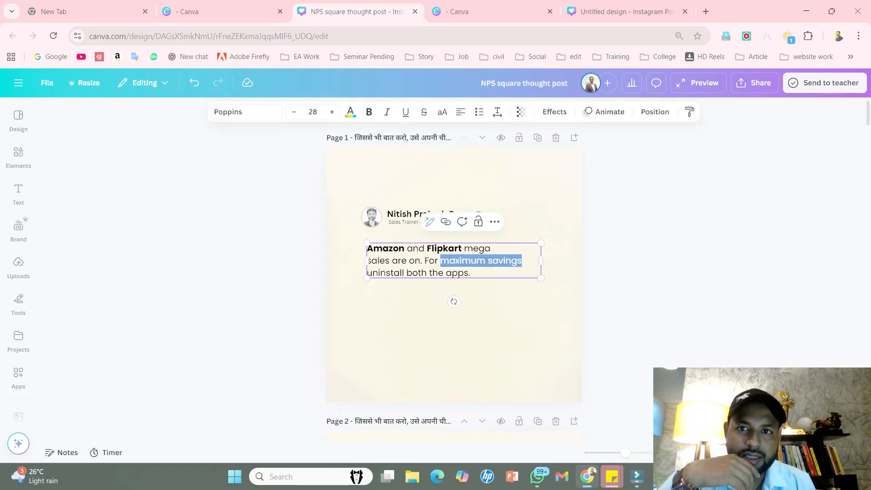
{"action": "key", "text": "ctrl+b"}
{"action": "left_click", "coordinate": [458, 272]}
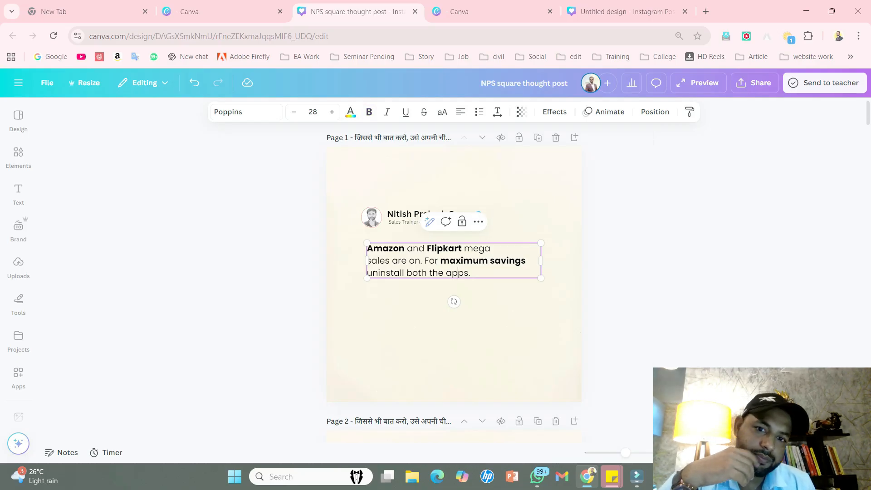
{"action": "key", "text": "Escape"}
{"action": "left_click_drag", "start_coordinate": [454, 261], "coordinate": [453, 262]}
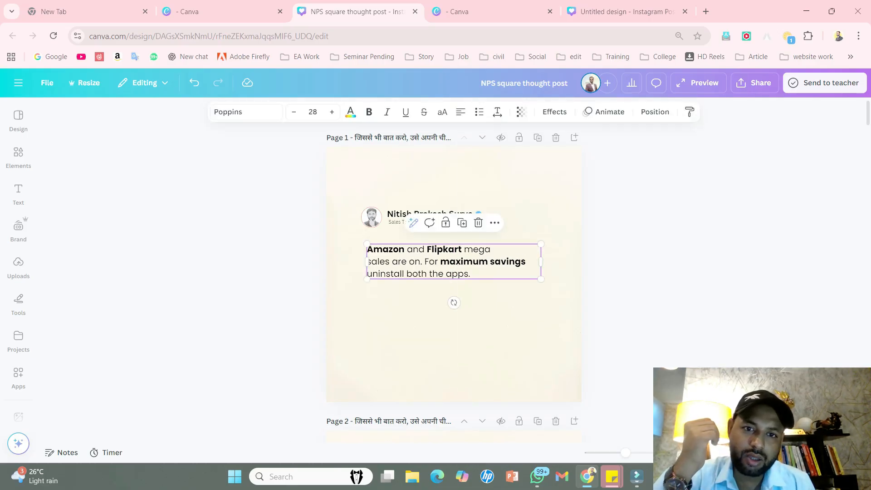
{"action": "key", "text": "Escape"}
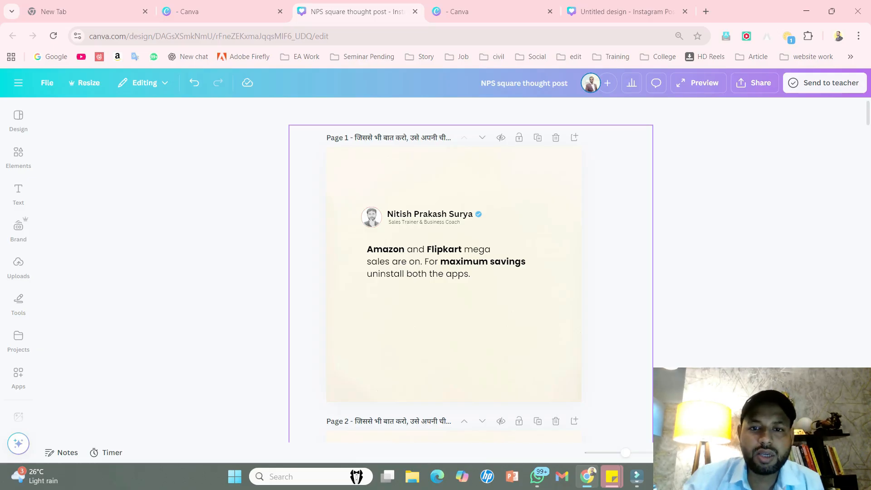
- Make the word "uninstall" in the quote's last line bold
{"action": "left_click", "coordinate": [432, 272]}
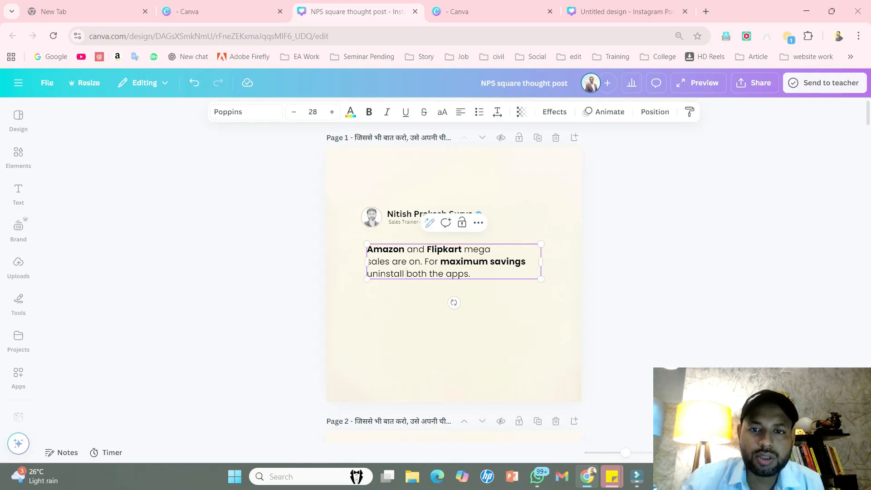
{"action": "left_click_drag", "start_coordinate": [404, 274], "coordinate": [367, 274]}
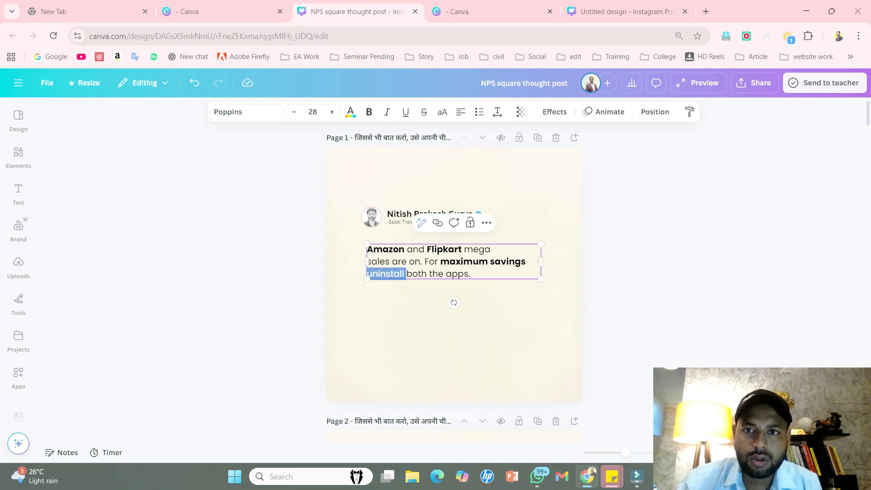
{"action": "left_click", "coordinate": [368, 112]}
{"action": "left_click", "coordinate": [290, 204]}
{"action": "left_click_drag", "start_coordinate": [426, 267], "coordinate": [427, 268]}
{"action": "left_click", "coordinate": [290, 218]}
- Move the quote text slightly further down from the profile header on page 1
{"action": "scroll", "coordinate": [290, 217], "scroll_direction": "down", "scroll_amount": 3}
{"action": "scroll", "coordinate": [290, 218], "scroll_direction": "up", "scroll_amount": 1}
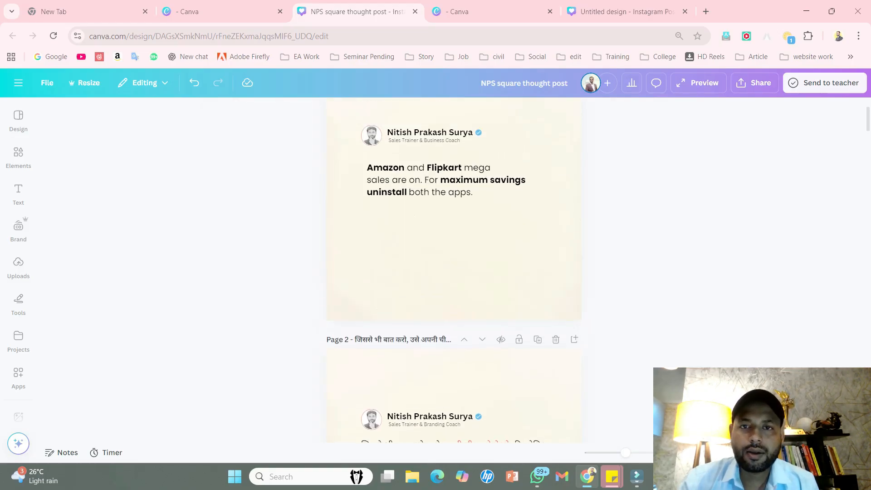
{"action": "scroll", "coordinate": [453, 267], "scroll_direction": "up", "scroll_amount": 1}
{"action": "left_click_drag", "start_coordinate": [453, 205], "coordinate": [453, 208]}
{"action": "left_click", "coordinate": [290, 218]}
{"action": "scroll", "coordinate": [290, 218], "scroll_direction": "up", "scroll_amount": 1}
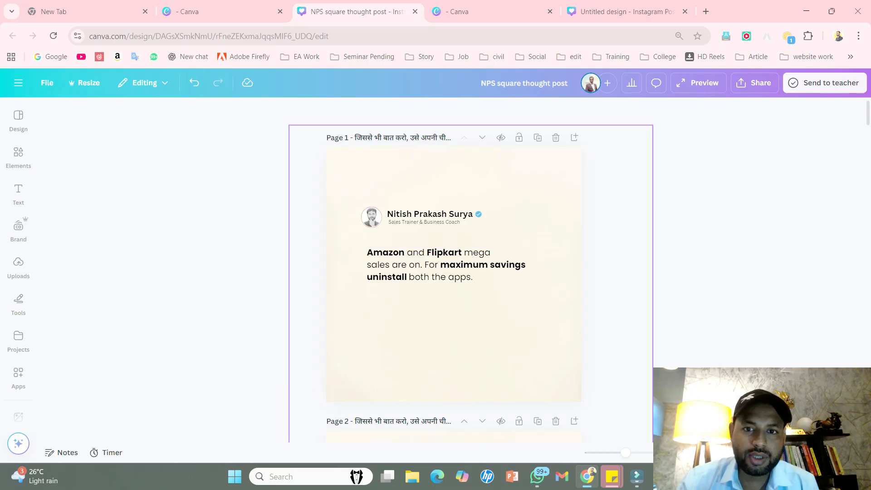
- Duplicate page 1 and colour the word "Amazon" in its quote coral red from the document colours
{"action": "left_click", "coordinate": [538, 137]}
{"action": "scroll", "coordinate": [453, 263], "scroll_direction": "up", "scroll_amount": 6}
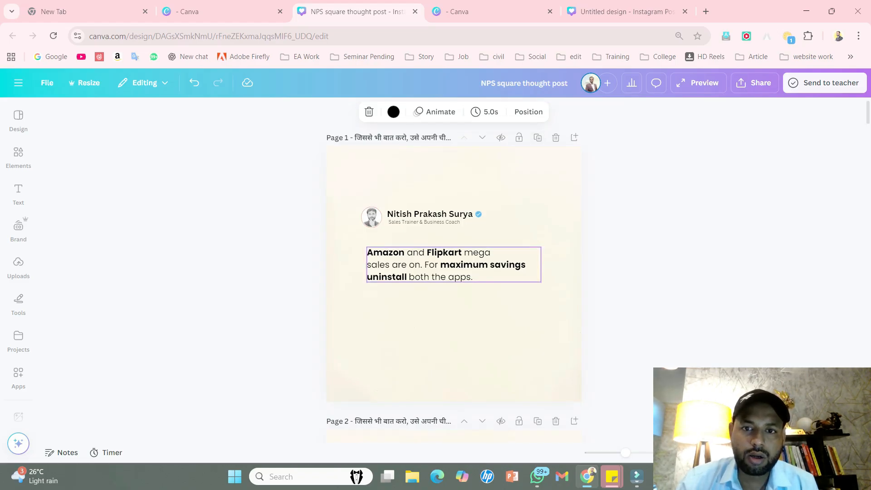
{"action": "left_click", "coordinate": [404, 252]}
{"action": "left_click_drag", "start_coordinate": [404, 252], "coordinate": [367, 252]}
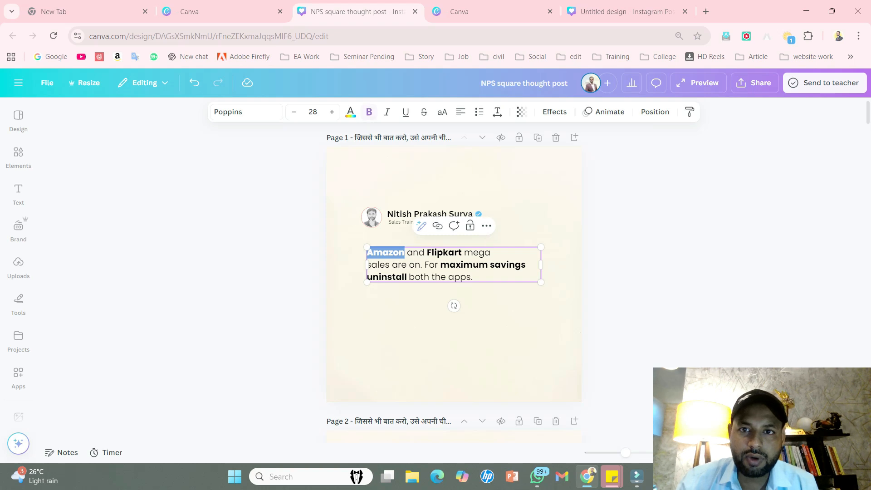
{"action": "left_click", "coordinate": [350, 111]}
{"action": "left_click", "coordinate": [170, 215]}
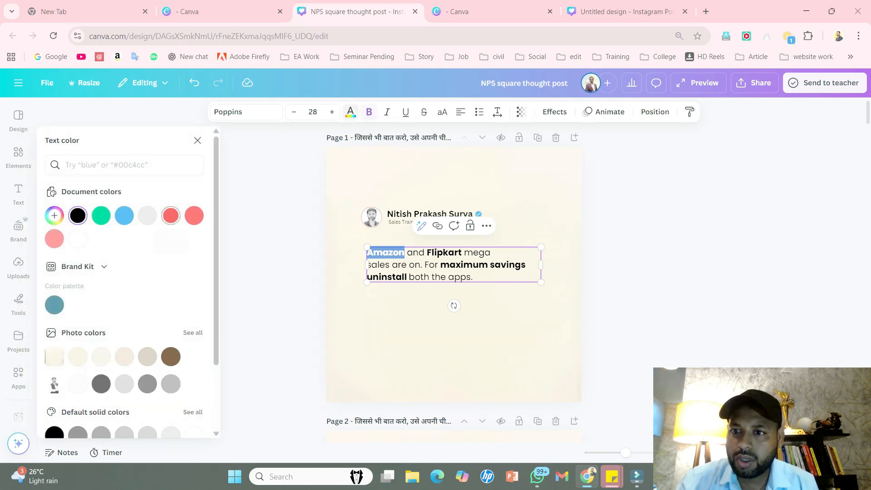
{"action": "left_click", "coordinate": [453, 344]}
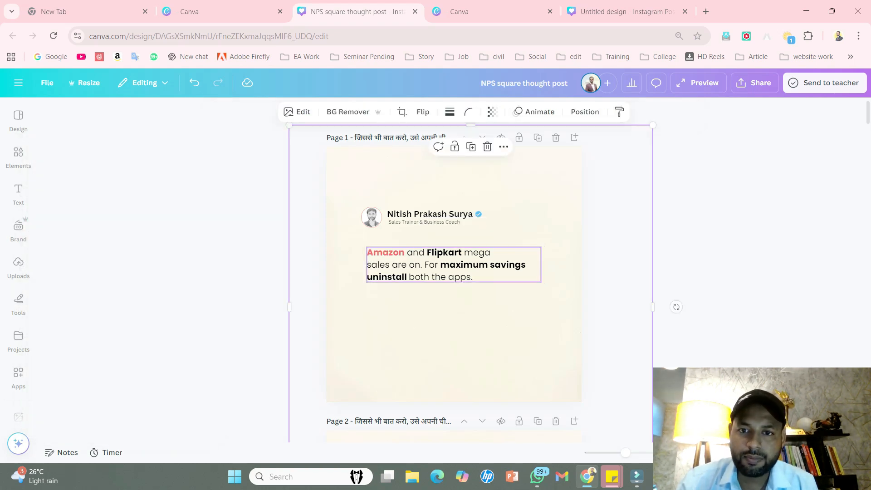
- Colour "Flipkart" and "maximum savings" in the quote with the same coral red document colour
{"action": "left_click", "coordinate": [462, 252]}
{"action": "left_click", "coordinate": [461, 252]}
{"action": "left_click_drag", "start_coordinate": [462, 253], "coordinate": [427, 253]}
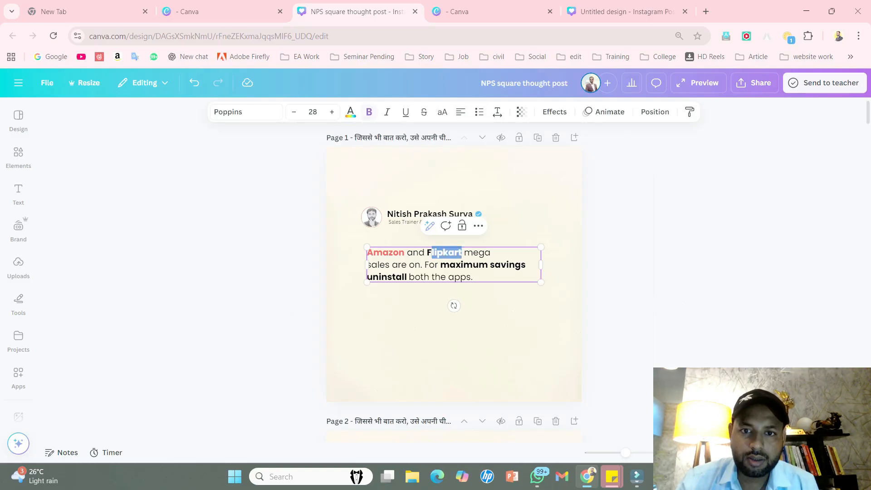
{"action": "left_click", "coordinate": [350, 112]}
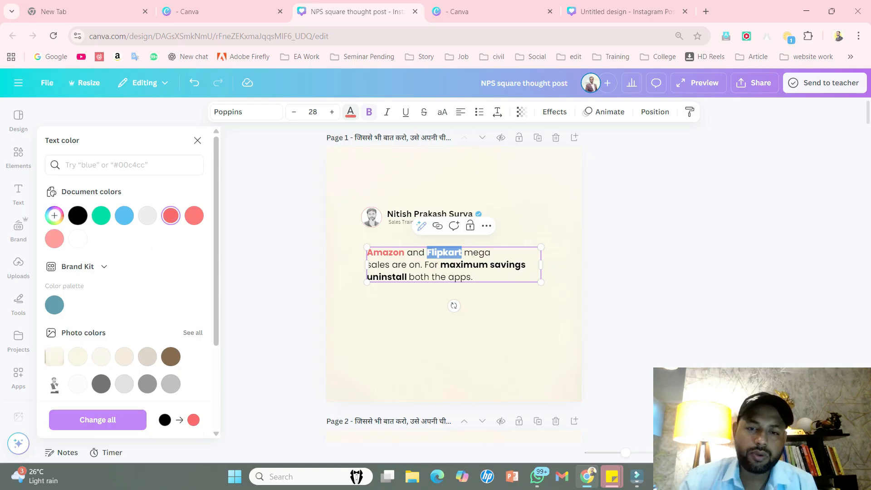
{"action": "left_click", "coordinate": [488, 265]}
{"action": "left_click_drag", "start_coordinate": [526, 264], "coordinate": [440, 265]}
{"action": "left_click", "coordinate": [170, 216]}
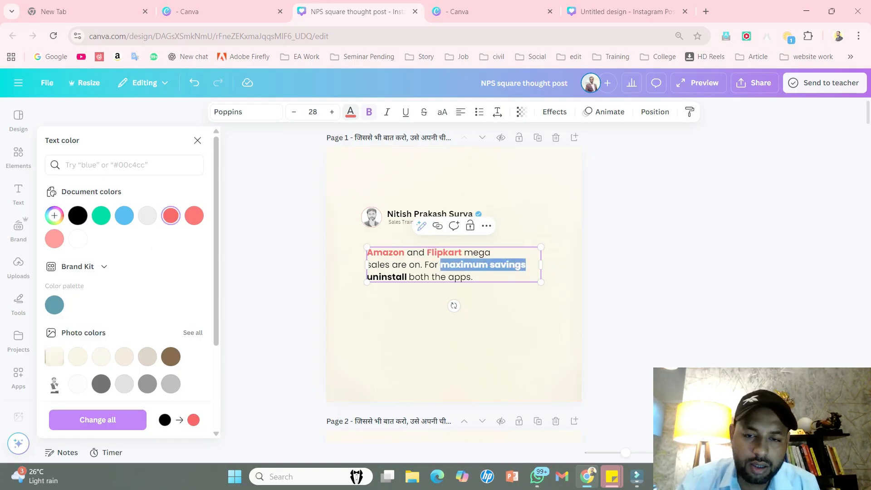
- Colour the word "uninstall" in the quote with the same coral red and deselect the text
{"action": "left_click", "coordinate": [407, 277]}
{"action": "key", "text": "shift+Left"}
{"action": "key", "text": "shift+Left"}
{"action": "key", "text": "shift+Left"}
{"action": "key", "text": "shift+Left"}
{"action": "key", "text": "shift+Left"}
{"action": "key", "text": "shift+Left"}
{"action": "key", "text": "shift+Left"}
{"action": "key", "text": "shift+Left"}
{"action": "key", "text": "shift+Left"}
{"action": "key", "text": "shift+Up"}
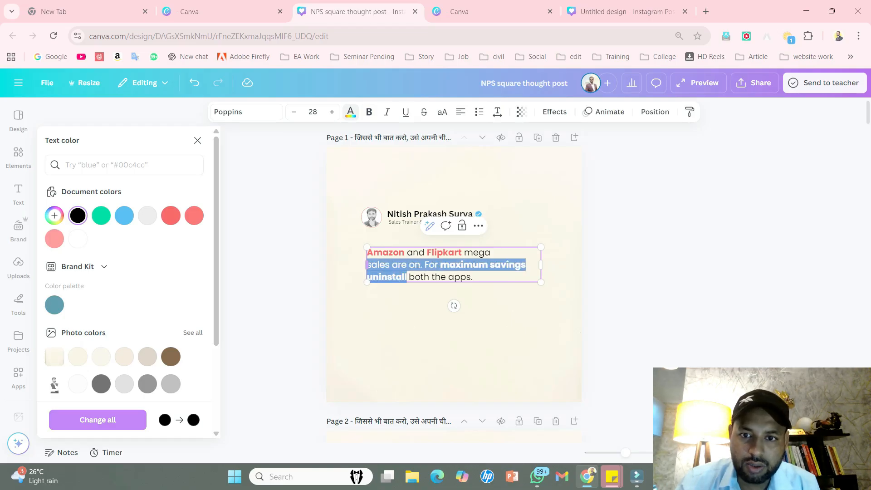
{"action": "left_click", "coordinate": [402, 277]}
{"action": "left_click_drag", "start_coordinate": [407, 277], "coordinate": [367, 277]}
{"action": "left_click", "coordinate": [171, 216]}
{"action": "left_click", "coordinate": [272, 227]}
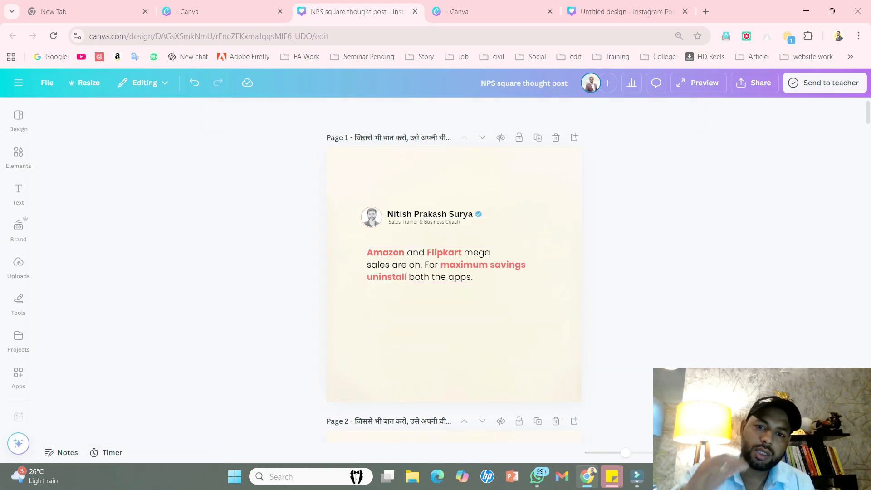
- Preview the finished post in full screen and return to the editor
{"action": "left_click", "coordinate": [826, 452]}
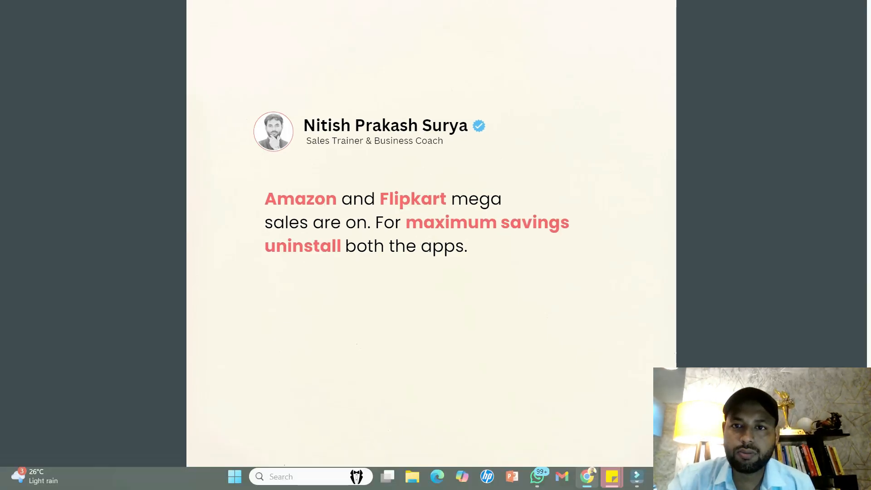
{"action": "key", "text": "Escape"}
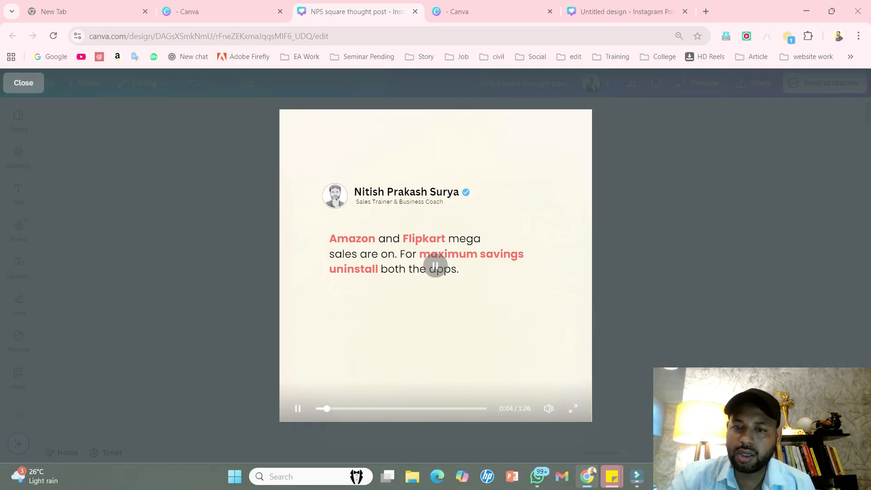
{"action": "key", "text": "Escape"}
- Shift the coloured quote text a little lower on page 1 and review the page layout
{"action": "left_click_drag", "start_coordinate": [453, 265], "coordinate": [453, 267]}
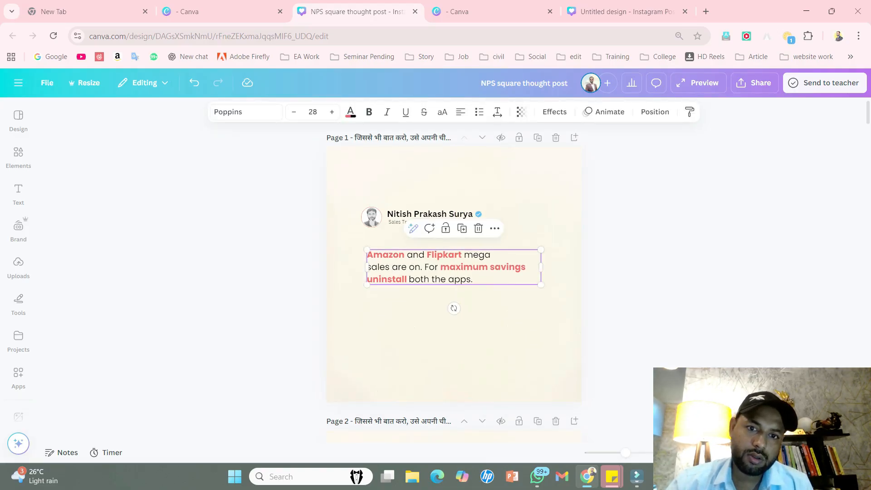
{"action": "key", "text": "Escape"}
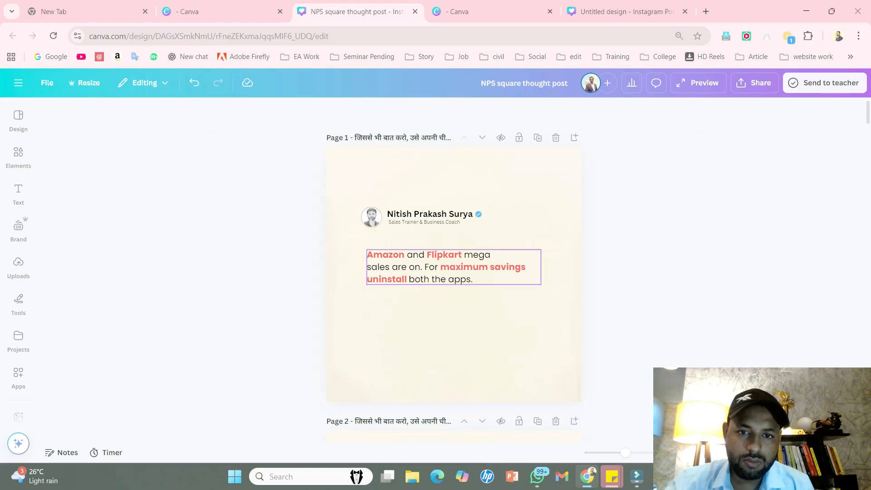
{"action": "scroll", "coordinate": [453, 272], "scroll_direction": "down", "scroll_amount": 3}
{"action": "scroll", "coordinate": [454, 272], "scroll_direction": "up", "scroll_amount": 3}
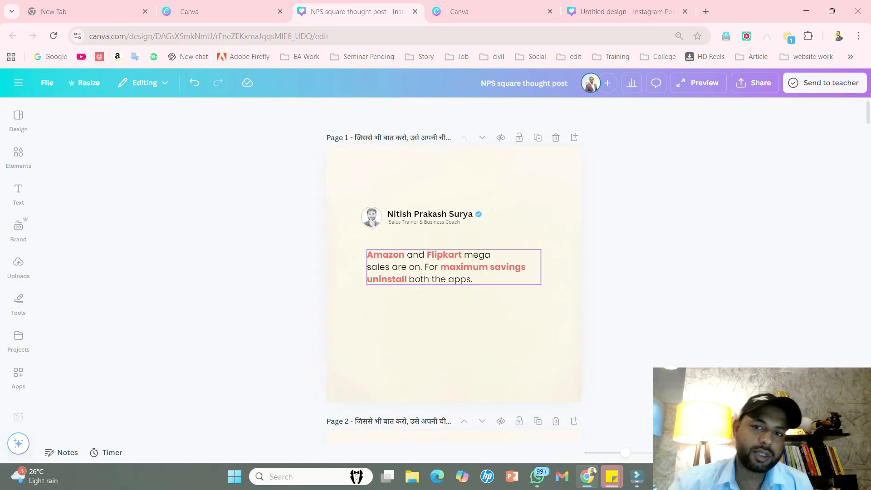
{"action": "scroll", "coordinate": [454, 272], "scroll_direction": "down", "scroll_amount": 4}
{"action": "scroll", "coordinate": [454, 272], "scroll_direction": "up", "scroll_amount": 4}
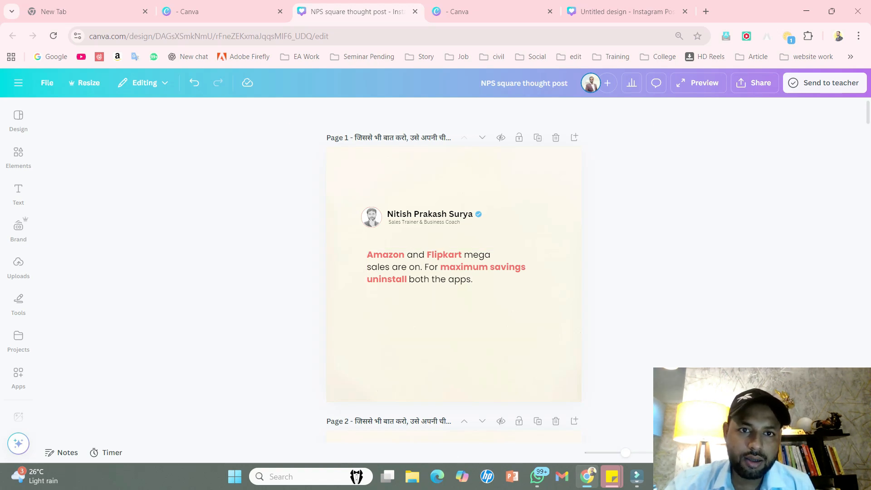
- Duplicate page 1 and replace its quote with the Hindi couplet starting "जिनकी जेब में सिक्के थे", copied from the WhatsApp chat
{"action": "left_click", "coordinate": [537, 137]}
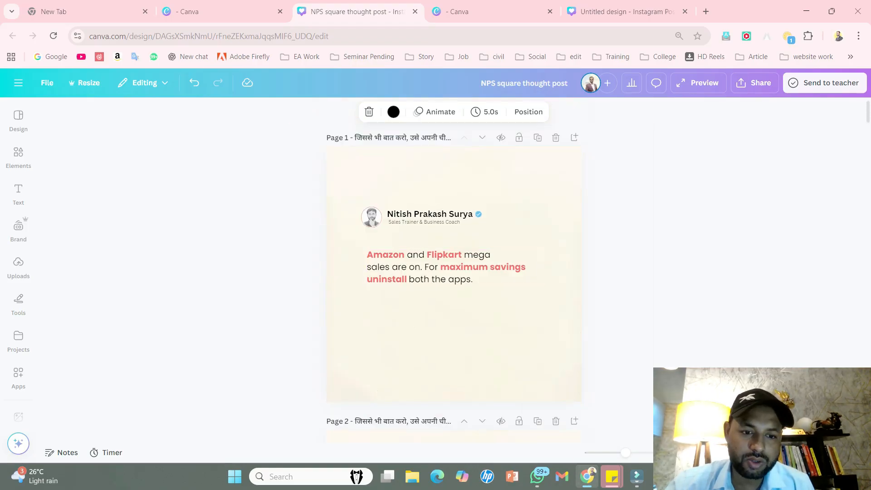
{"action": "left_click", "coordinate": [537, 476]}
{"action": "left_click_drag", "start_coordinate": [391, 307], "coordinate": [272, 296]}
{"action": "key", "text": "ctrl+c"}
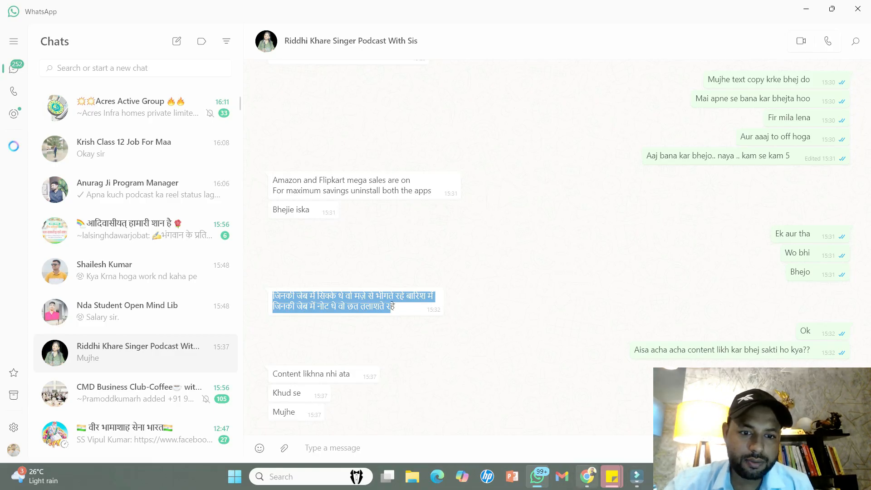
{"action": "left_click", "coordinate": [586, 476]}
{"action": "left_click", "coordinate": [453, 267]}
{"action": "key", "text": "ctrl+a"}
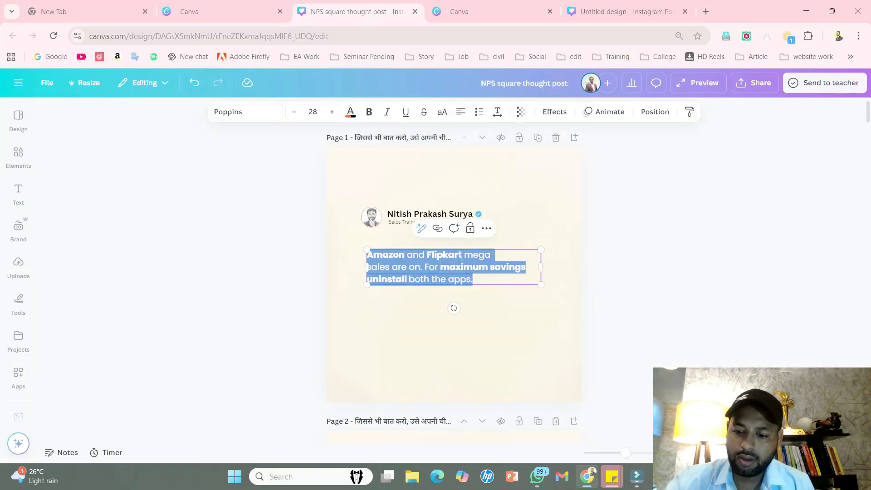
{"action": "key", "text": "ctrl+v"}
{"action": "left_click", "coordinate": [453, 345]}
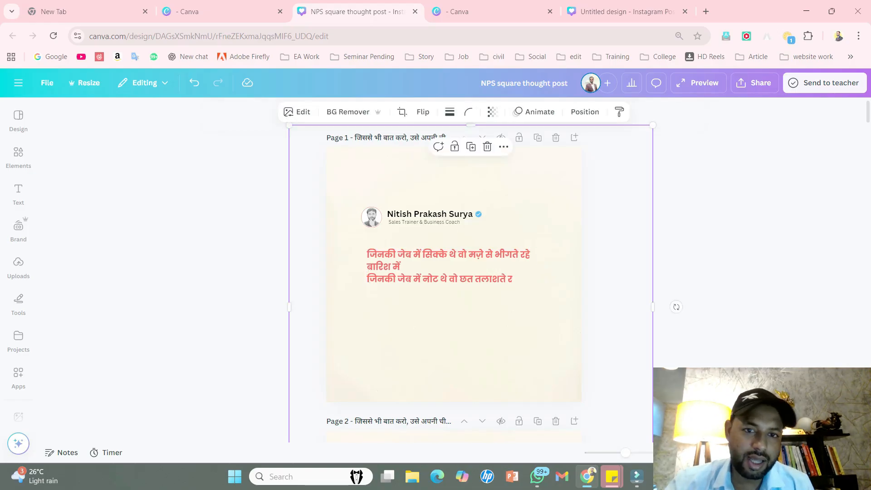
- Remove the bold from the Hindi couplet on page 1, colour it black and deselect it
{"action": "left_click", "coordinate": [368, 266]}
{"action": "left_click", "coordinate": [368, 112]}
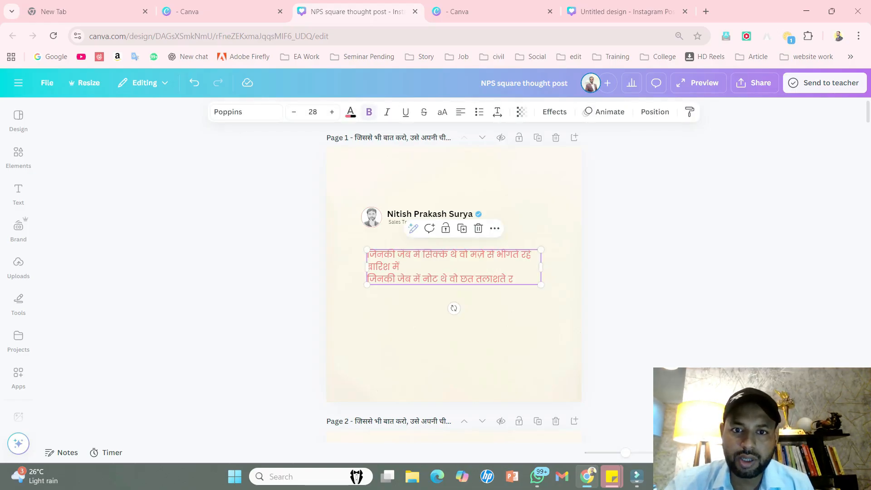
{"action": "left_click", "coordinate": [350, 111]}
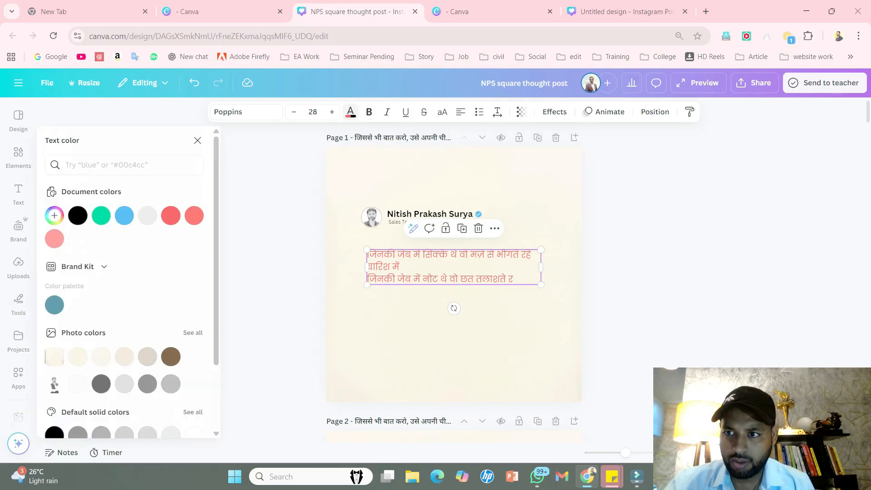
{"action": "left_click", "coordinate": [77, 215]}
{"action": "left_click", "coordinate": [197, 141]}
{"action": "left_click", "coordinate": [272, 204]}
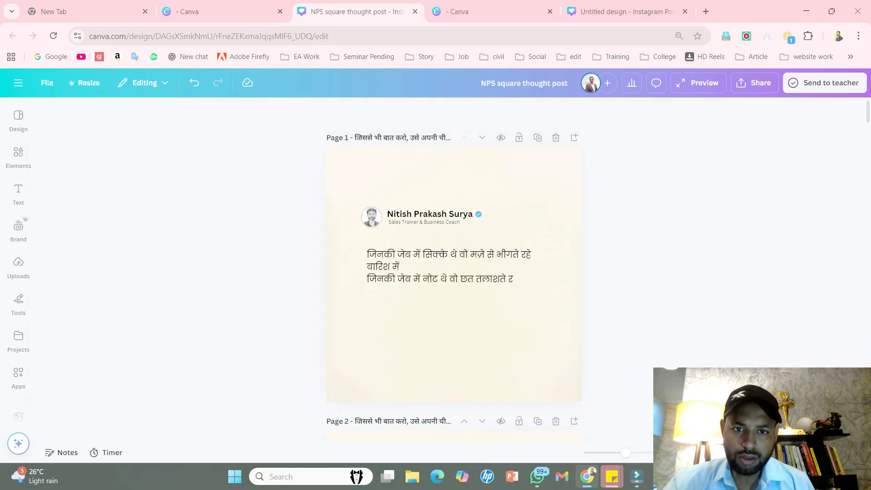
- Add a comma after "बारिश में", join the following line onto it and narrow the couplet's text box
{"action": "left_click_drag", "start_coordinate": [453, 266], "coordinate": [453, 264]}
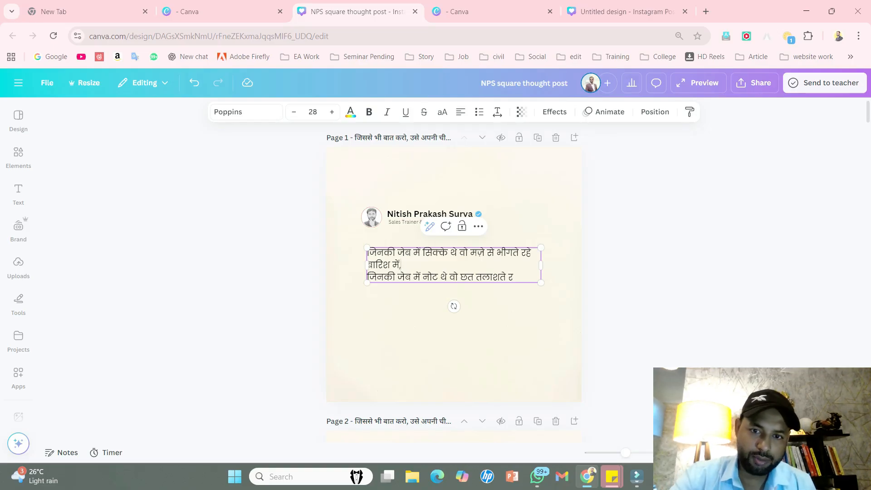
{"action": "key", "text": "BackSpace"}
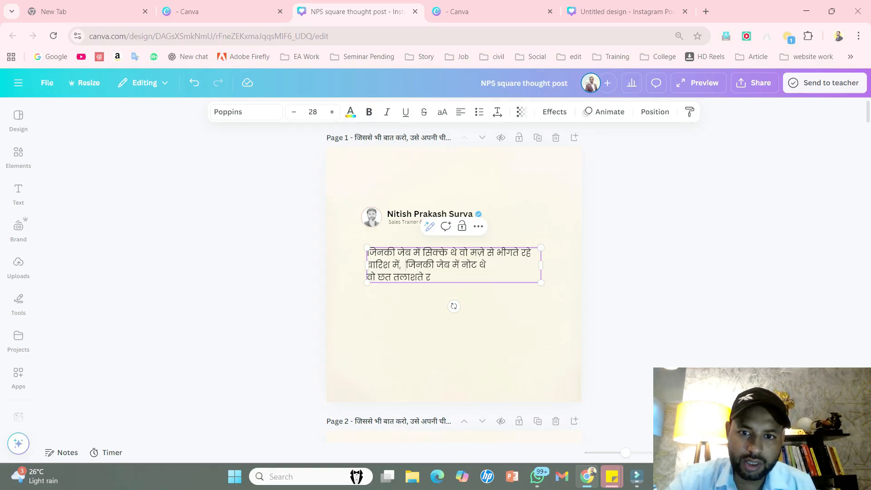
{"action": "left_click_drag", "start_coordinate": [541, 265], "coordinate": [515, 265]}
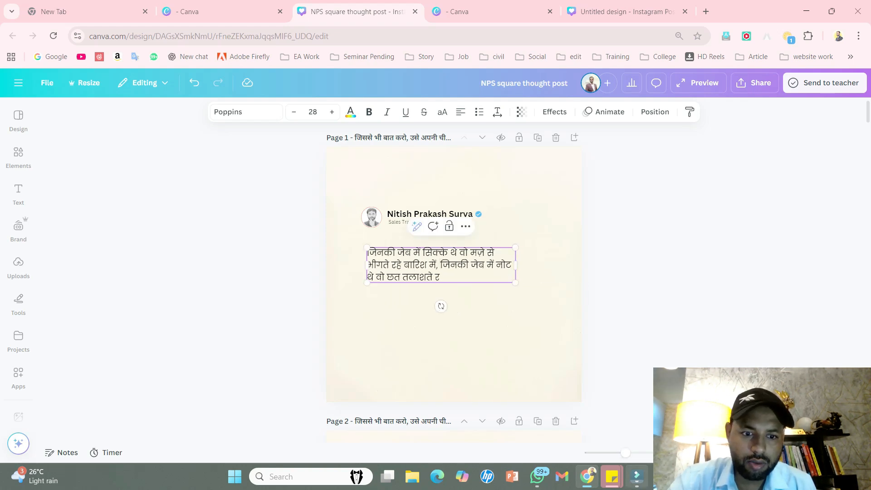
- Replace the cut-off last letter of the couplet with "रहे" copied from the WhatsApp chat, without a trailing line break
{"action": "key", "text": "alt+Tab"}
{"action": "left_click", "coordinate": [392, 306]}
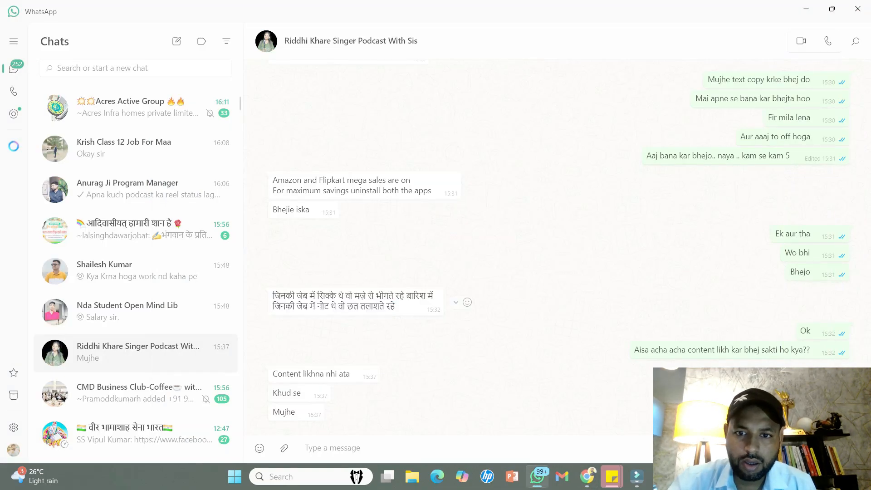
{"action": "double_click", "coordinate": [391, 306]}
{"action": "key", "text": "ctrl+c"}
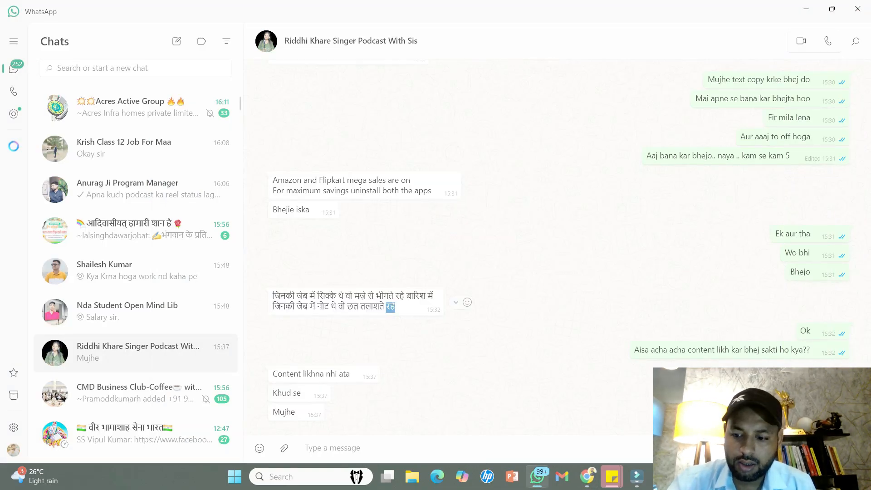
{"action": "key", "text": "alt+Tab"}
{"action": "left_click", "coordinate": [439, 277]}
{"action": "key", "text": "BackSpace"}
{"action": "key", "text": "ctrl+v"}
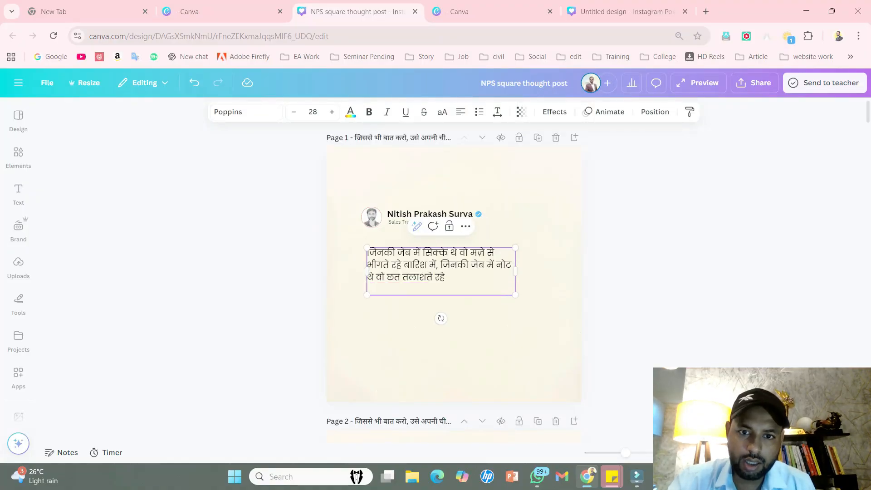
{"action": "key", "text": "BackSpace"}
- Switch the keyboard layout and end the couplet with the Hindi full stop "।"
{"action": "type", "text": "."}
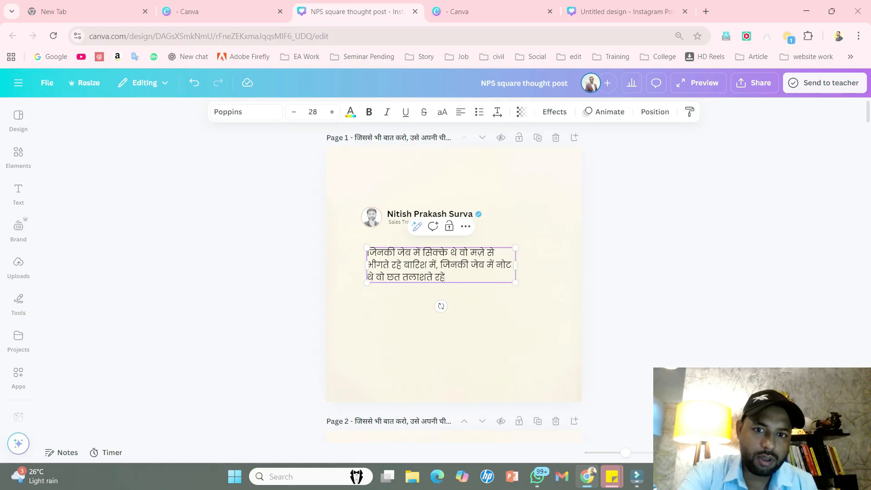
{"action": "key", "text": "super+space"}
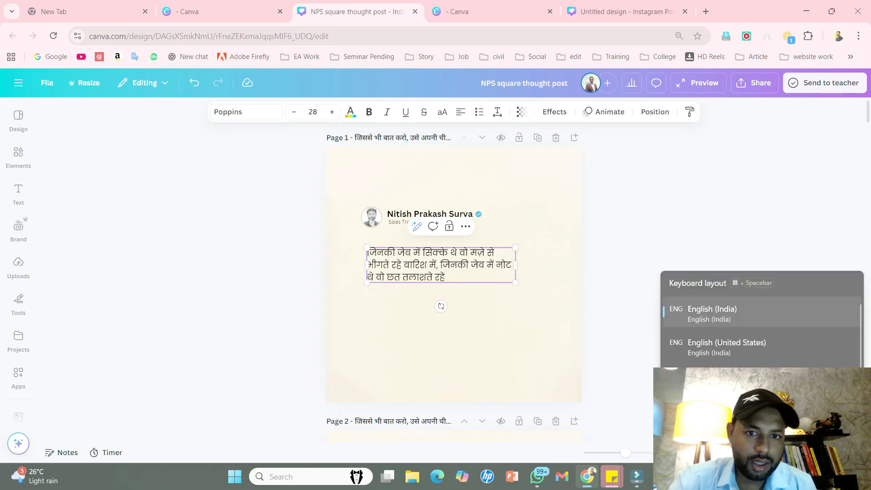
{"action": "type", "text": "."}
{"action": "key", "text": "space"}
{"action": "key", "text": "Escape"}
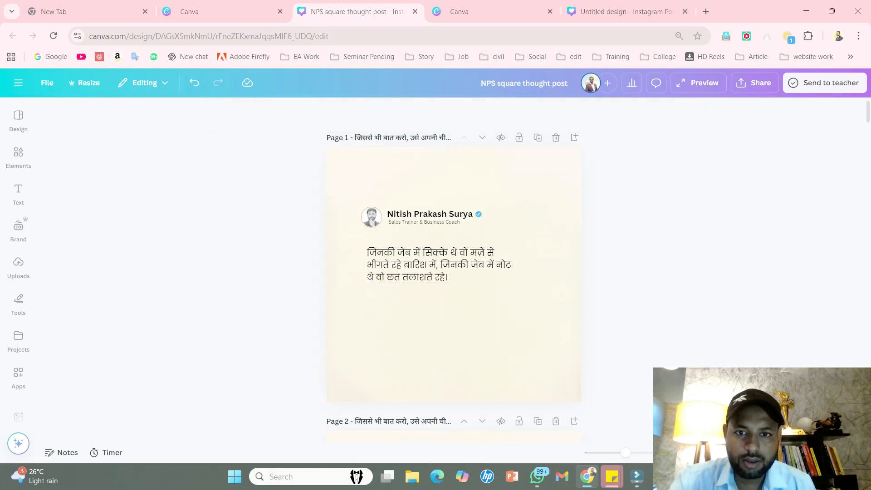
- Increase the couplet's line spacing slightly and align its left edge with the profile picture above
{"action": "left_click", "coordinate": [498, 112]}
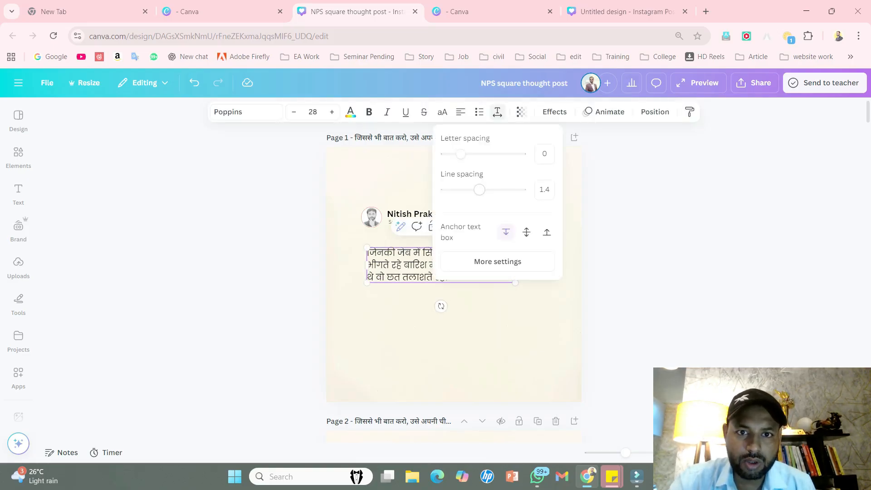
{"action": "left_click_drag", "start_coordinate": [479, 190], "coordinate": [491, 190]}
{"action": "left_click", "coordinate": [620, 226]}
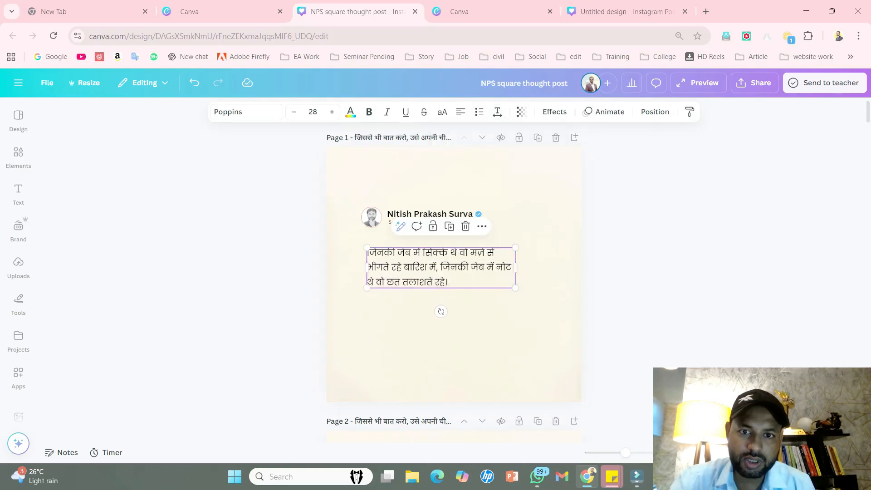
{"action": "mouse_move", "coordinate": [441, 268]}
{"action": "left_mouse_down"}
{"action": "mouse_move", "coordinate": [443, 260]}
{"action": "mouse_move", "coordinate": [435, 269]}
{"action": "left_mouse_up"}
{"action": "left_click", "coordinate": [620, 254]}
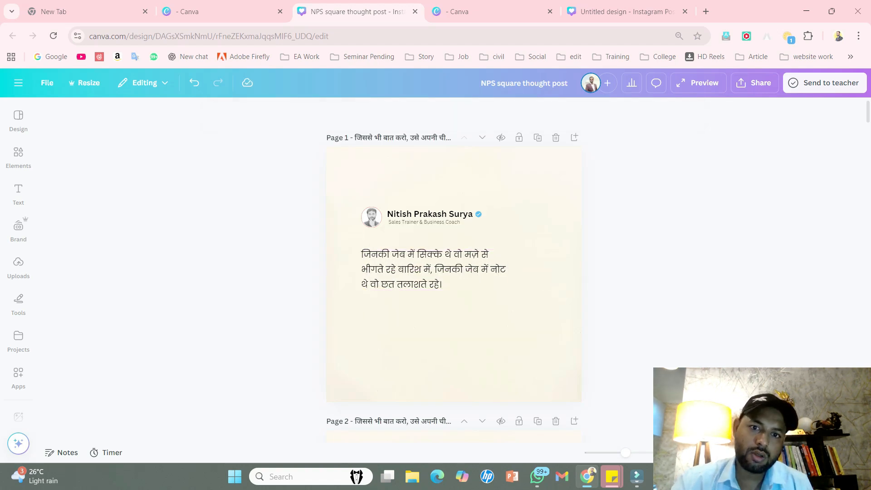
- Widen the couplet's text box so "भीगते" fits on the first line, and shift the text slightly right
{"action": "scroll", "coordinate": [620, 254], "scroll_direction": "down", "scroll_amount": 1}
{"action": "left_click", "coordinate": [435, 213]}
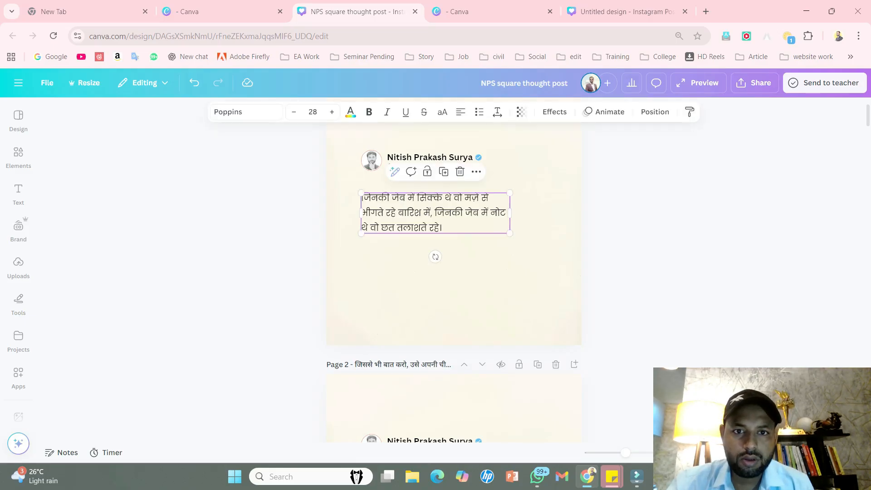
{"action": "left_click_drag", "start_coordinate": [509, 213], "coordinate": [520, 213]}
{"action": "left_click", "coordinate": [619, 245]}
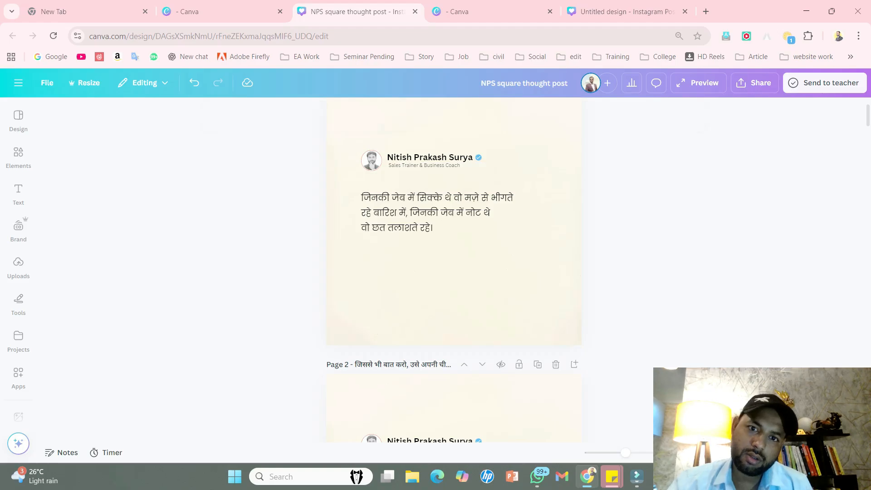
{"action": "left_click_drag", "start_coordinate": [435, 213], "coordinate": [438, 212]}
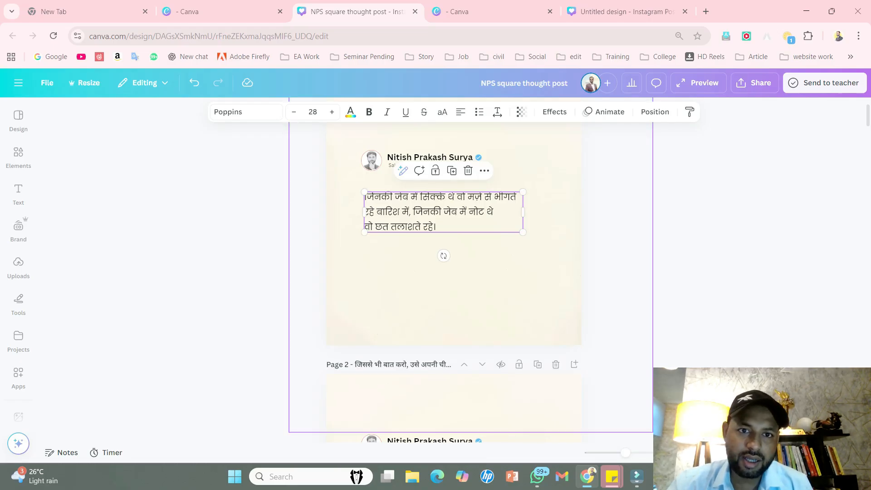
{"action": "left_click", "coordinate": [470, 281]}
{"action": "left_click", "coordinate": [493, 211]}
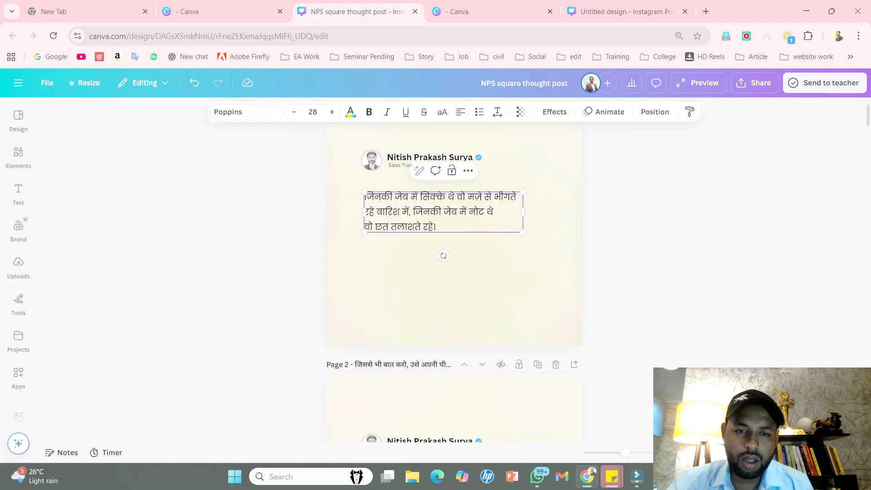
{"action": "left_click", "coordinate": [622, 240]}
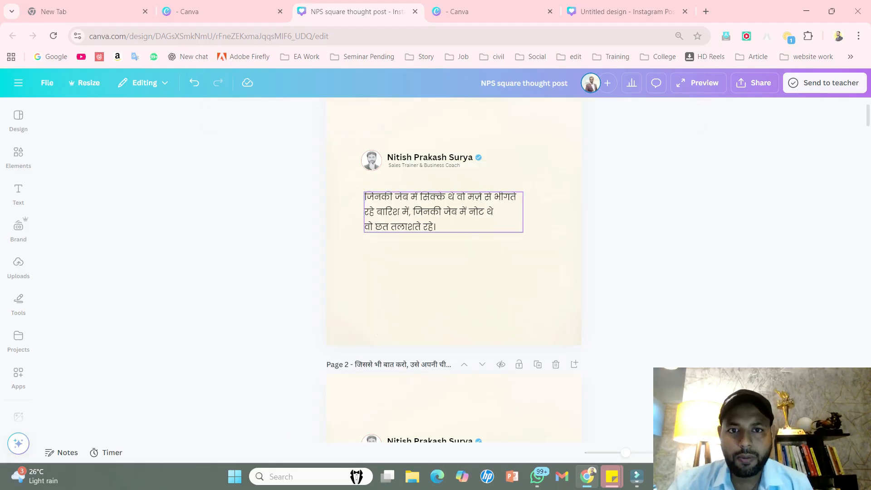
- Trim the couplet's text box slightly, nudge it up beneath the profile name and review the layout
{"action": "left_click", "coordinate": [471, 212]}
{"action": "left_click_drag", "start_coordinate": [522, 211], "coordinate": [472, 211]}
{"action": "left_click", "coordinate": [609, 226]}
{"action": "left_click", "coordinate": [610, 227]}
{"action": "scroll", "coordinate": [609, 226], "scroll_direction": "up", "scroll_amount": 1}
{"action": "scroll", "coordinate": [473, 218], "scroll_direction": "down", "scroll_amount": 1}
{"action": "scroll", "coordinate": [472, 218], "scroll_direction": "up", "scroll_amount": 1}
{"action": "left_click", "coordinate": [473, 211]}
{"action": "left_click", "coordinate": [495, 211]}
{"action": "left_click", "coordinate": [610, 222]}
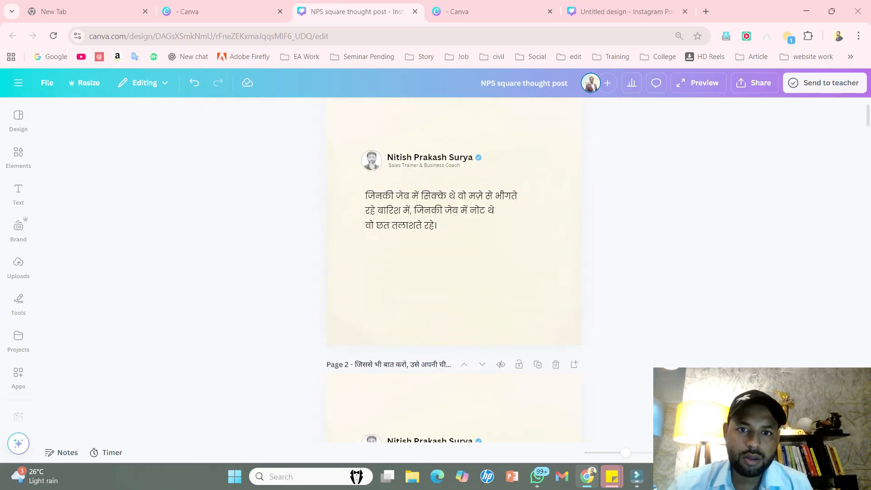
- Make the first-line phrases "जेब में सिक्के" and "मज़े से भीगते" bold
{"action": "left_click", "coordinate": [494, 197]}
{"action": "left_click", "coordinate": [494, 196]}
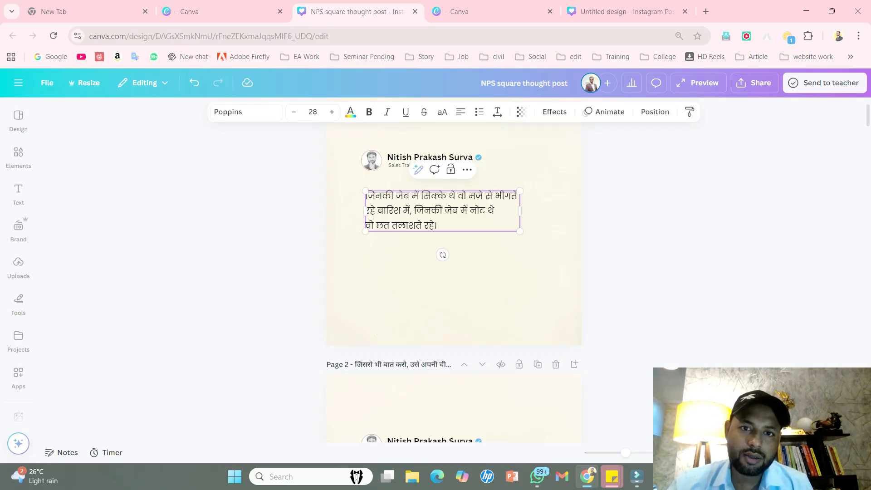
{"action": "left_click_drag", "start_coordinate": [446, 196], "coordinate": [395, 196]}
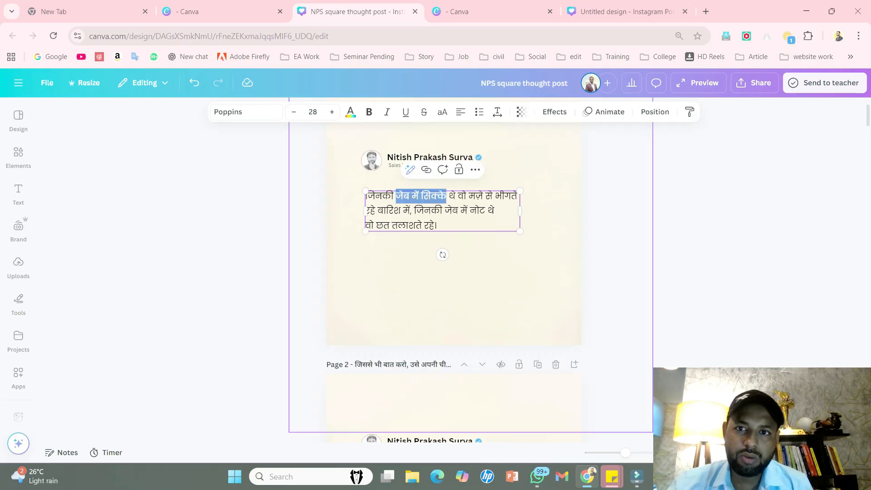
{"action": "left_click", "coordinate": [369, 112]}
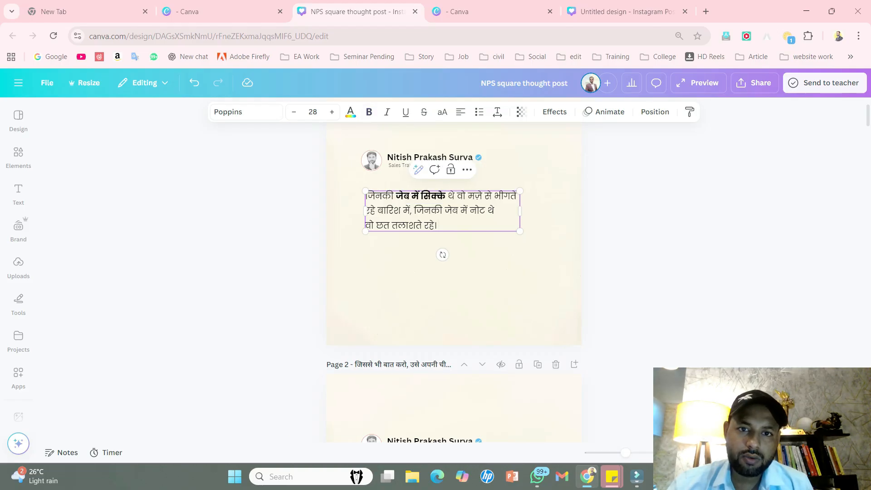
{"action": "left_click_drag", "start_coordinate": [468, 196], "coordinate": [516, 195]}
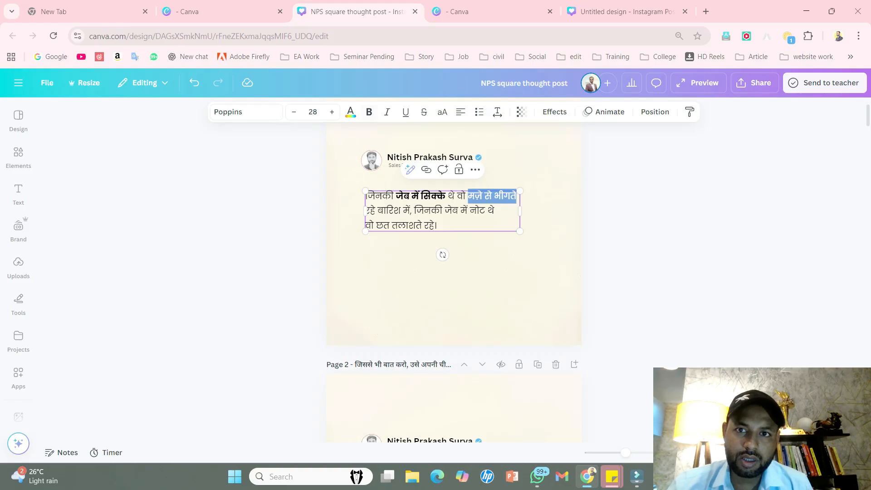
{"action": "key", "text": "ctrl+b"}
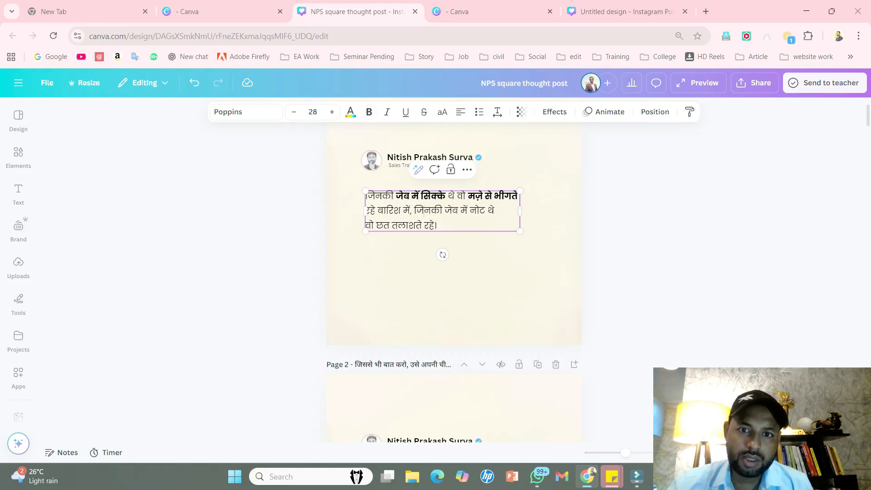
- Make the phrases "जेब में नोट" and "छत तलाशते" bold and leave text editing
{"action": "left_click_drag", "start_coordinate": [444, 210], "coordinate": [485, 210]}
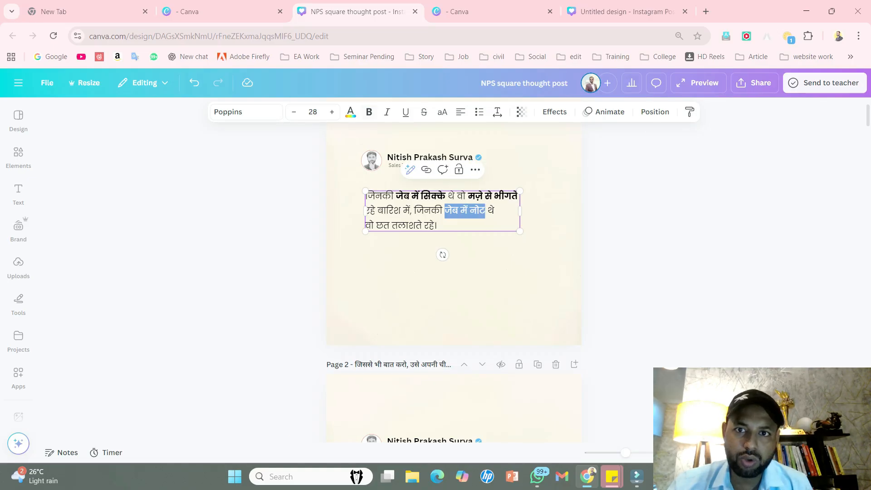
{"action": "key", "text": "ctrl+b"}
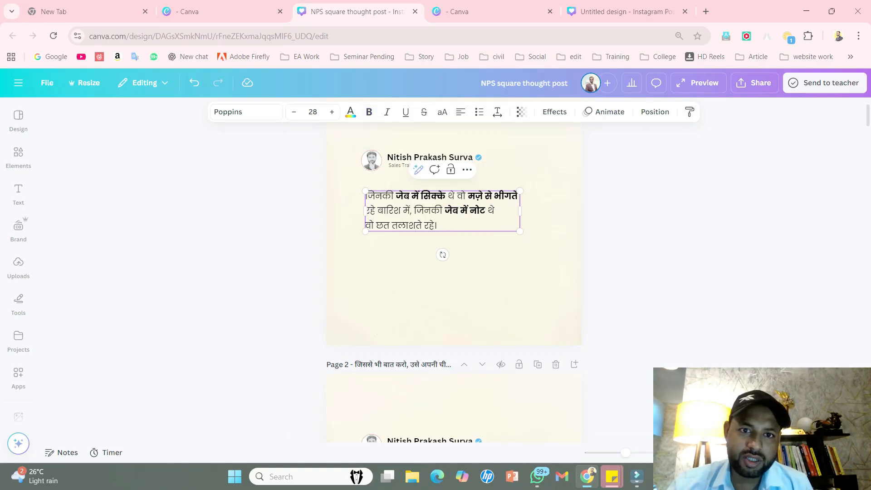
{"action": "left_click_drag", "start_coordinate": [375, 225], "coordinate": [422, 225]}
{"action": "left_click", "coordinate": [474, 276]}
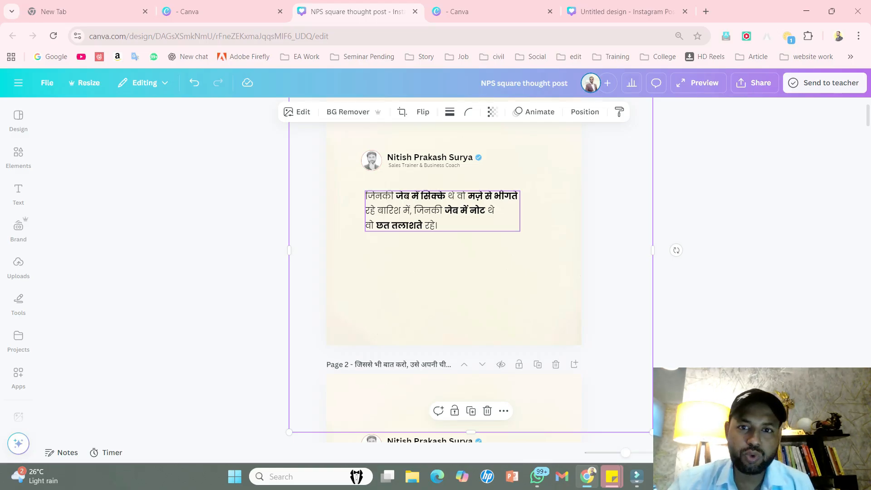
- Colour the bold phrase "जेब में सिक्के" coral red using the document colours
{"action": "left_click", "coordinate": [442, 210]}
{"action": "left_click_drag", "start_coordinate": [446, 196], "coordinate": [394, 196]}
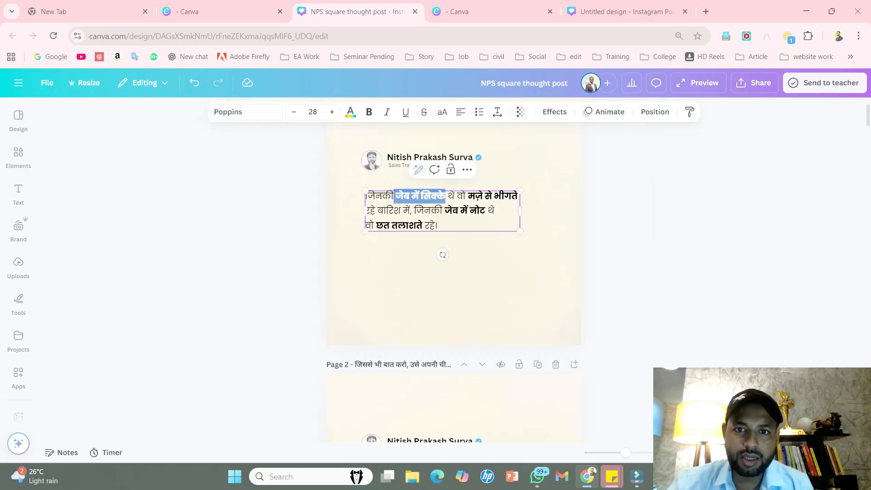
{"action": "left_click", "coordinate": [350, 112]}
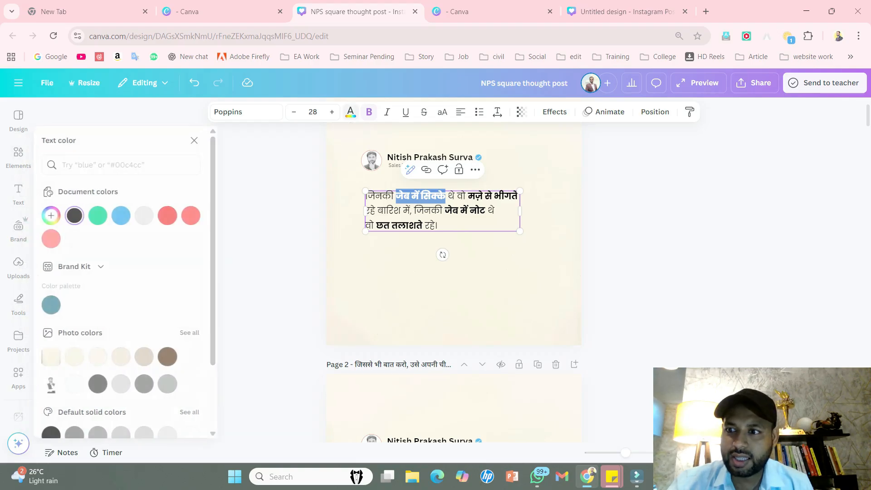
{"action": "left_click", "coordinate": [167, 215]}
{"action": "left_click", "coordinate": [435, 281]}
- Colour the bold phrase "मज़े से भीगते" in the same coral red
{"action": "left_click", "coordinate": [468, 196]}
{"action": "left_click", "coordinate": [467, 196]}
{"action": "left_click_drag", "start_coordinate": [468, 196], "coordinate": [518, 196]}
{"action": "left_click", "coordinate": [350, 112]}
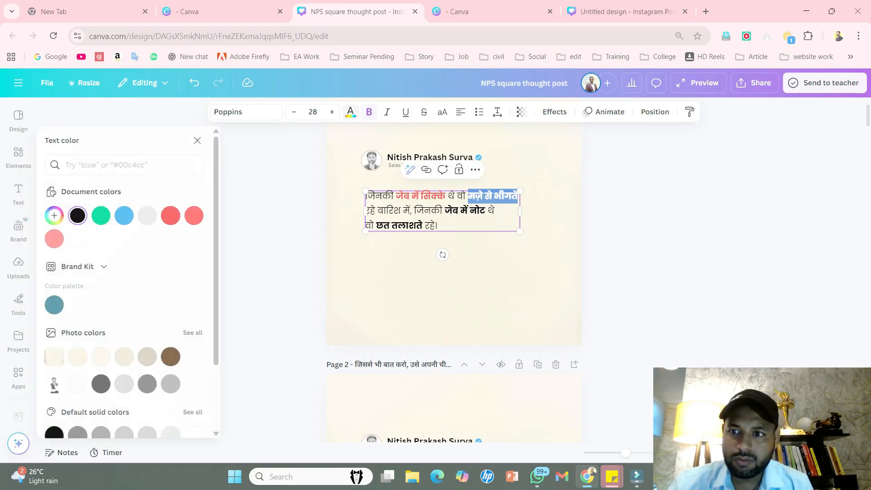
{"action": "left_click", "coordinate": [170, 215]}
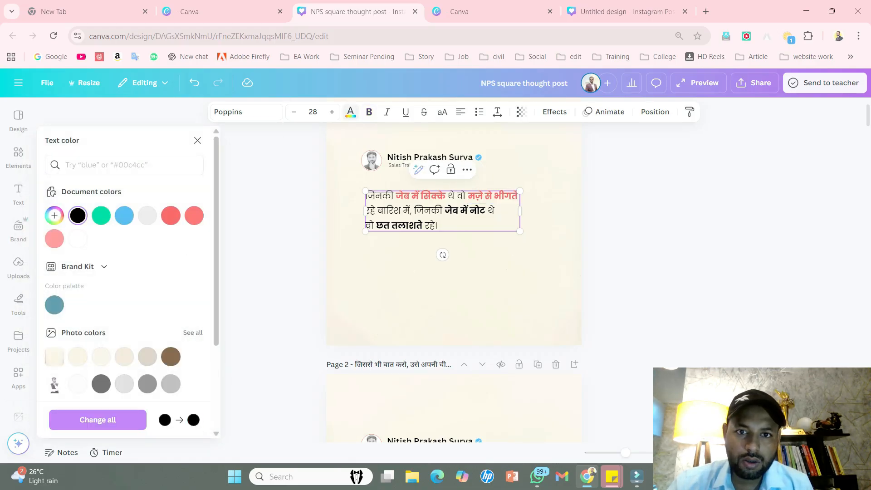
- Colour the bold phrases "जेब में नोट" and "छत तलाशते" coral red using the document colours and deselect the text
{"action": "left_click_drag", "start_coordinate": [445, 210], "coordinate": [486, 209]}
{"action": "left_click", "coordinate": [171, 216]}
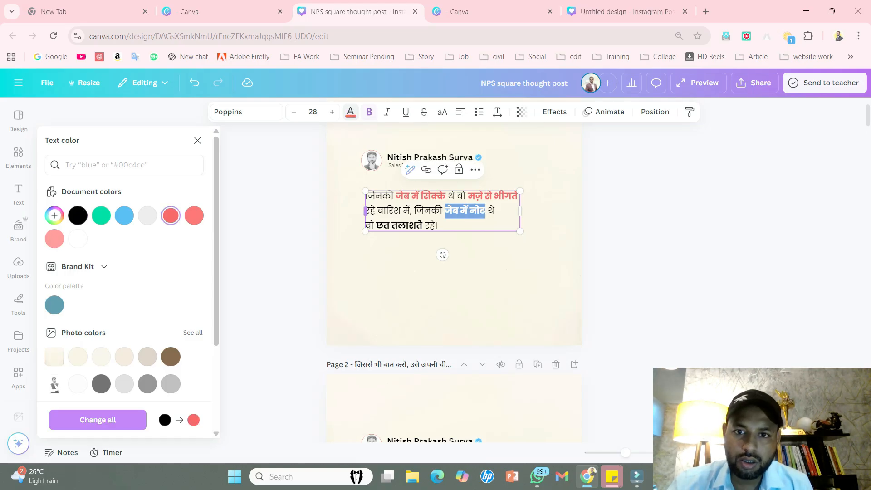
{"action": "left_click_drag", "start_coordinate": [375, 225], "coordinate": [422, 226]}
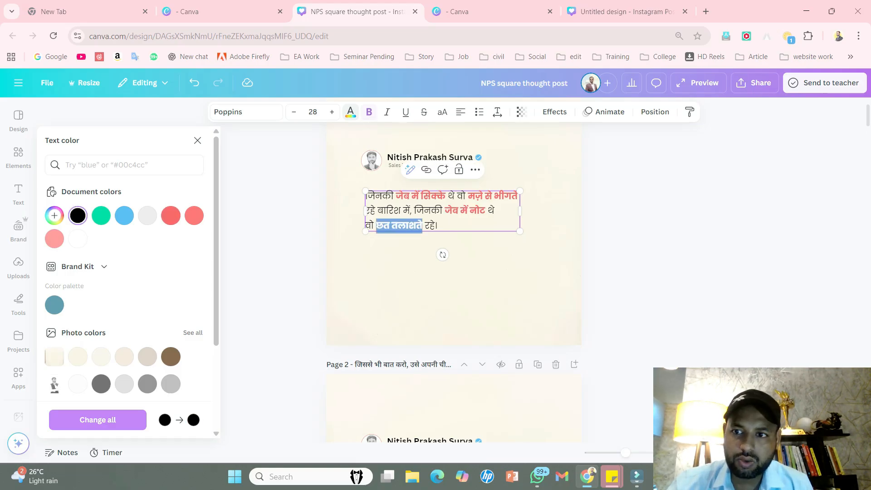
{"action": "left_click", "coordinate": [170, 215]}
{"action": "left_click", "coordinate": [453, 285]}
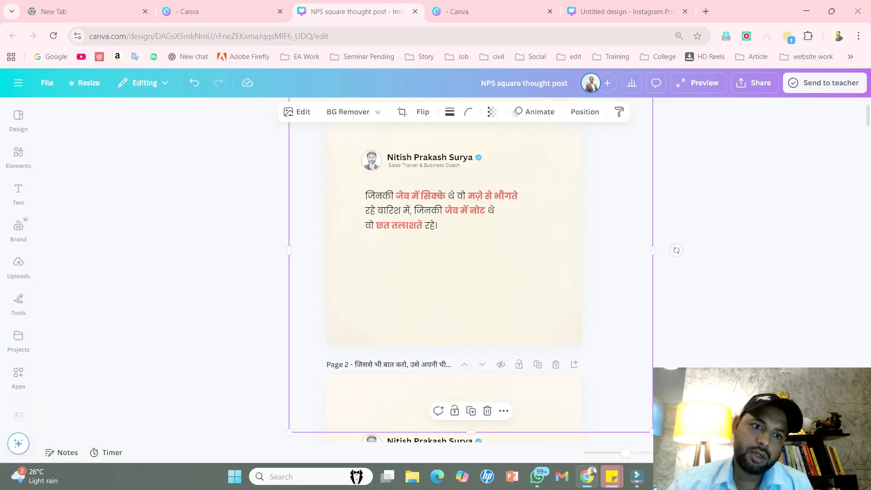
{"action": "left_click", "coordinate": [254, 253]}
{"action": "scroll", "coordinate": [254, 254], "scroll_direction": "up", "scroll_amount": 1}
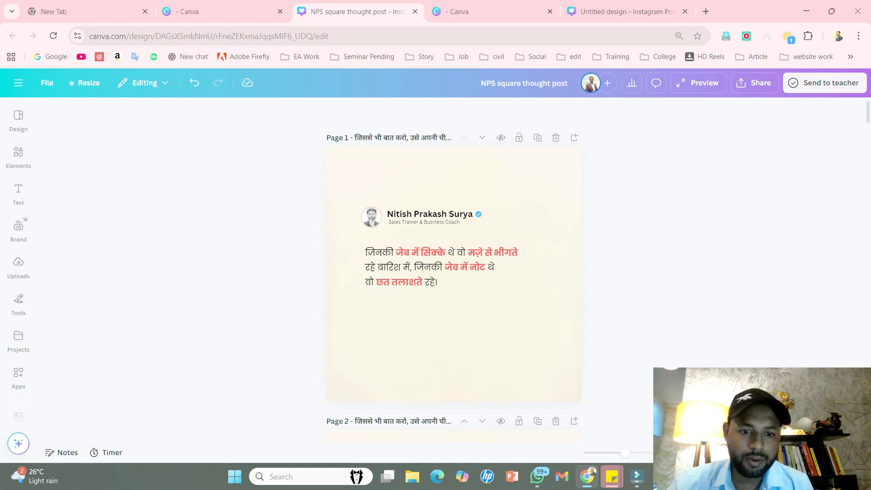
- Switch to WhatsApp and view the earlier post images of the rain quote and the Amazon and Flipkart sales quote in the chat
{"action": "left_click", "coordinate": [537, 476]}
{"action": "scroll", "coordinate": [454, 245], "scroll_direction": "up", "scroll_amount": 15}
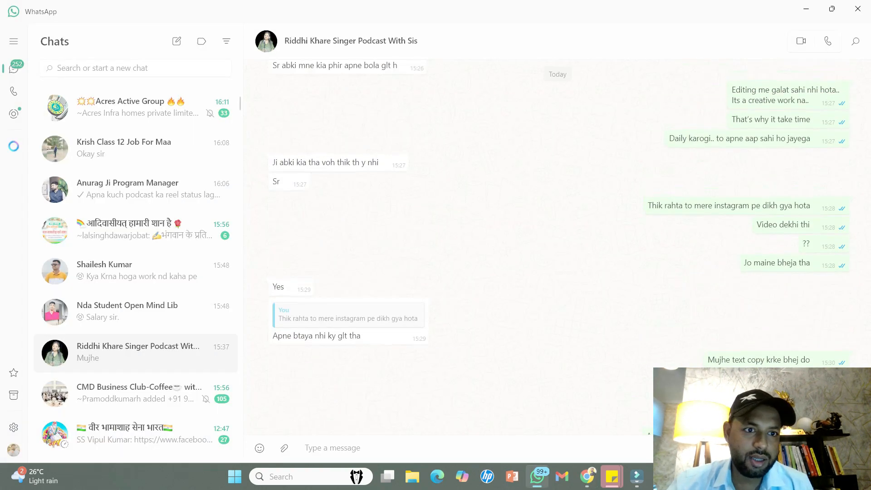
{"action": "scroll", "coordinate": [467, 136], "scroll_direction": "up", "scroll_amount": 15}
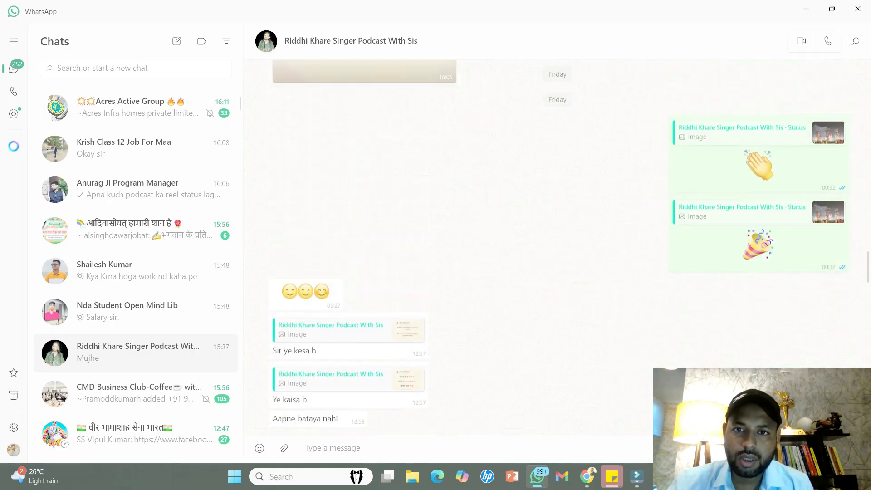
{"action": "left_click", "coordinate": [364, 145]}
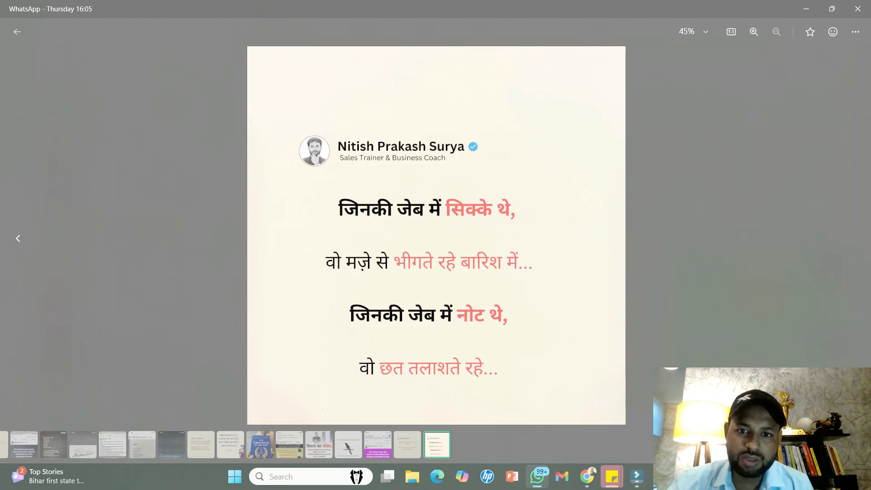
{"action": "key", "text": "Escape"}
{"action": "scroll", "coordinate": [447, 247], "scroll_direction": "up", "scroll_amount": 5}
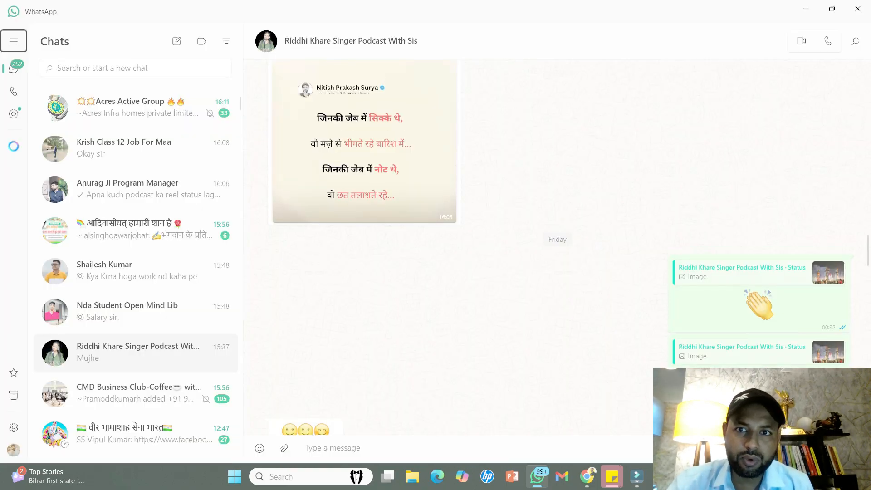
{"action": "left_click", "coordinate": [364, 211]}
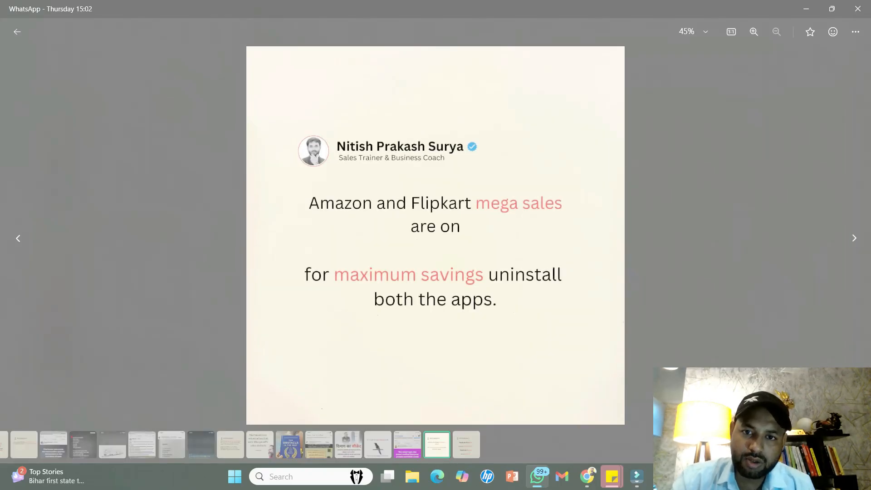
{"action": "key", "text": "Escape"}
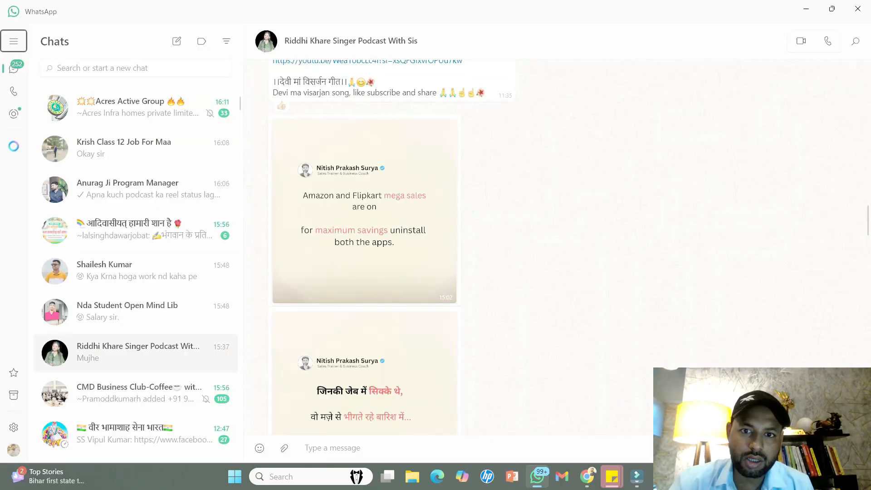
- Switch back to Canva and slightly increase the line spacing of the Amazon and Flipkart quote on page 2
{"action": "left_click", "coordinate": [587, 476]}
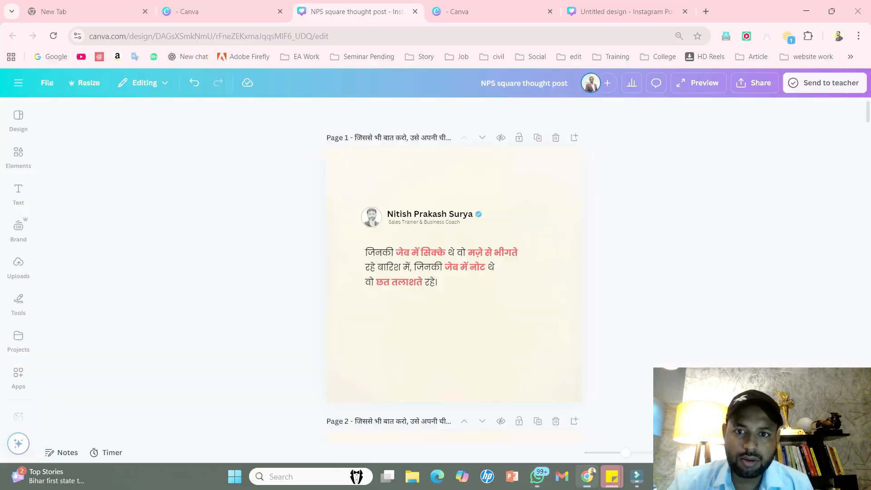
{"action": "scroll", "coordinate": [454, 245], "scroll_direction": "down", "scroll_amount": 6}
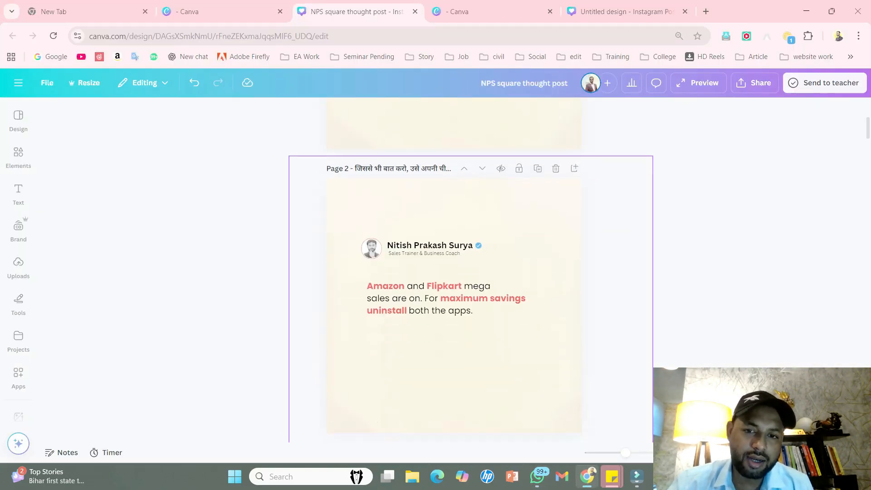
{"action": "left_click", "coordinate": [454, 211]}
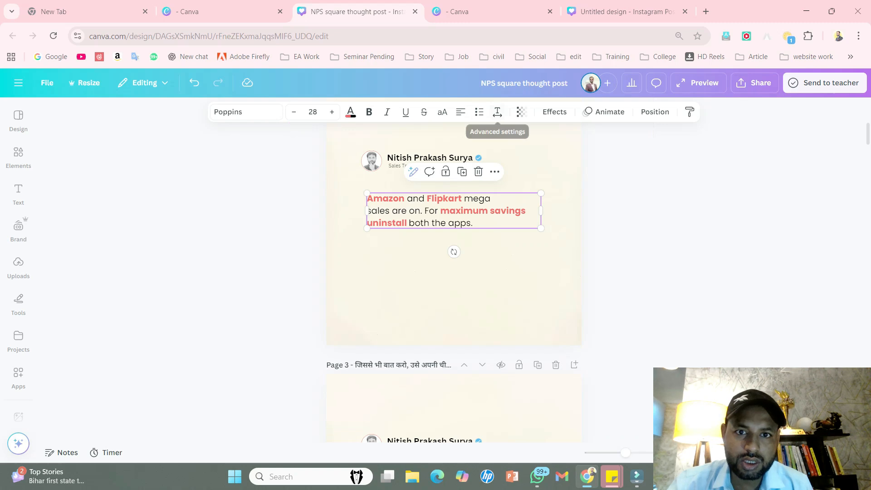
{"action": "left_click", "coordinate": [497, 112]}
{"action": "left_click_drag", "start_coordinate": [479, 190], "coordinate": [486, 190]}
{"action": "left_click", "coordinate": [495, 308]}
{"action": "double_click", "coordinate": [494, 309]}
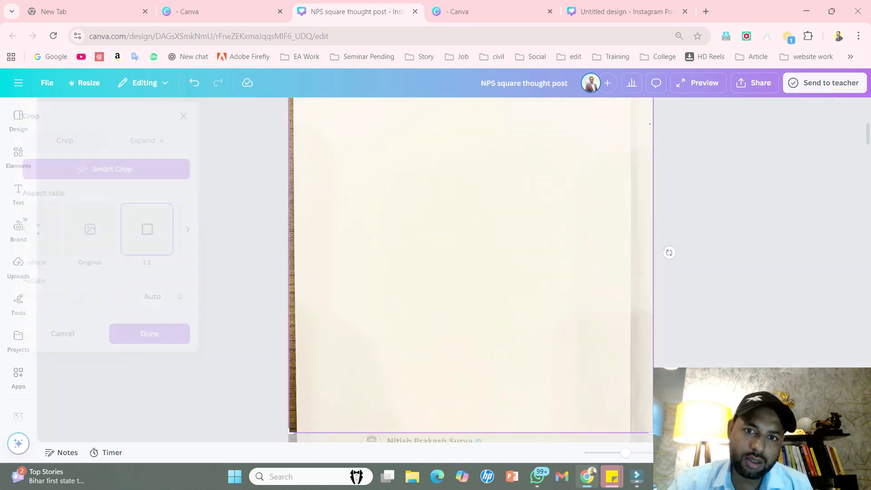
{"action": "scroll", "coordinate": [494, 309], "scroll_direction": "up", "scroll_amount": 3}
{"action": "key", "text": "Escape"}
{"action": "scroll", "coordinate": [454, 273], "scroll_direction": "up", "scroll_amount": 3}
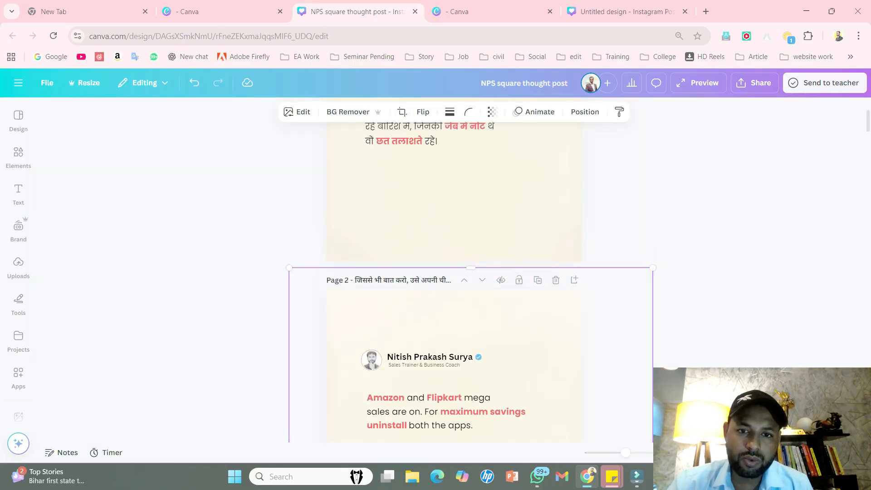
{"action": "scroll", "coordinate": [454, 272], "scroll_direction": "down", "scroll_amount": 3}
{"action": "key", "text": "Escape"}
- Slightly increase the line spacing of the Hindi quote on page 1 and deselect it
{"action": "scroll", "coordinate": [453, 272], "scroll_direction": "up", "scroll_amount": 4}
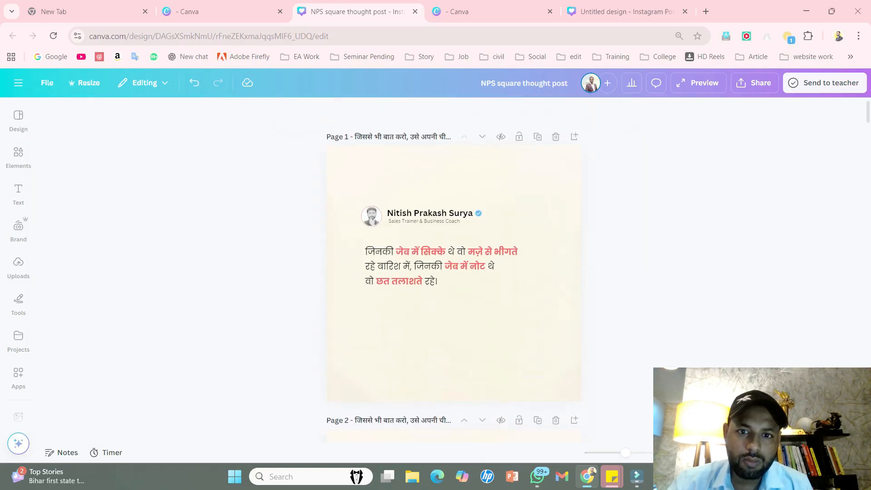
{"action": "left_click", "coordinate": [442, 268]}
{"action": "left_click", "coordinate": [497, 112]}
{"action": "left_click_drag", "start_coordinate": [480, 189], "coordinate": [492, 189]}
{"action": "key", "text": "Escape"}
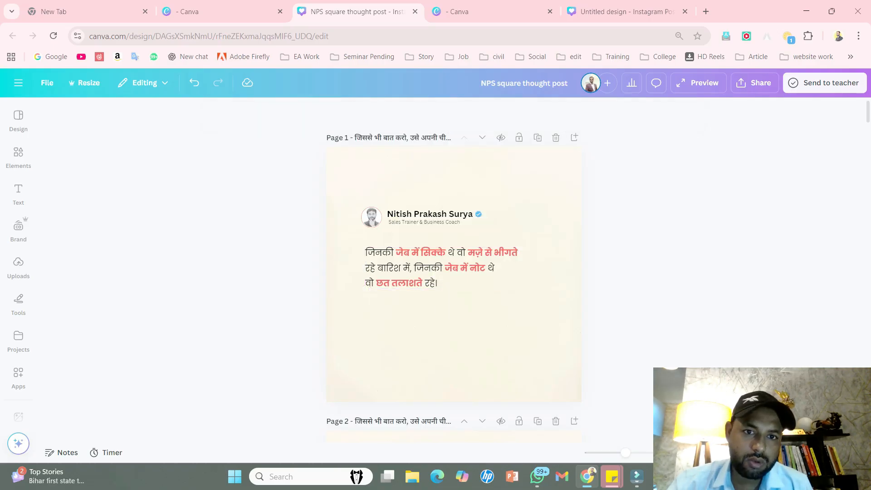
- Review the older posts on the following pages and check the text formatting of the Hindi quote on page 4
{"action": "scroll", "coordinate": [453, 272], "scroll_direction": "down", "scroll_amount": 8}
{"action": "scroll", "coordinate": [454, 249], "scroll_direction": "up", "scroll_amount": 8}
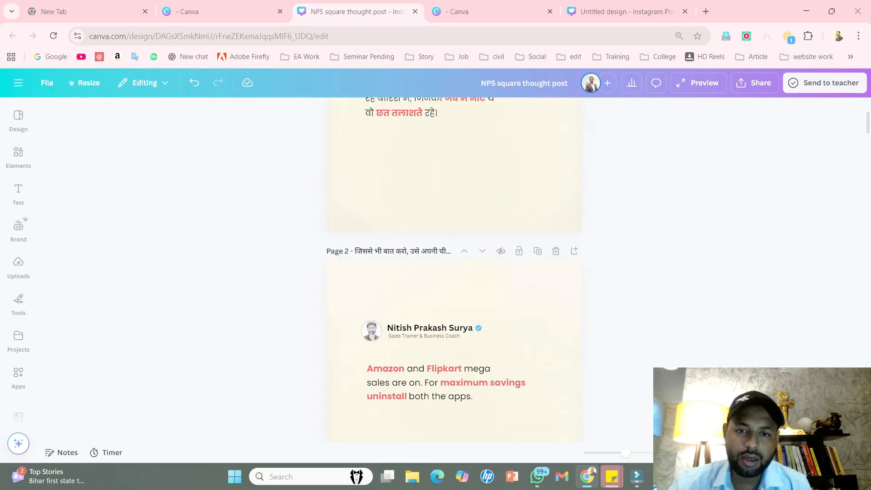
{"action": "scroll", "coordinate": [453, 272], "scroll_direction": "down", "scroll_amount": 4}
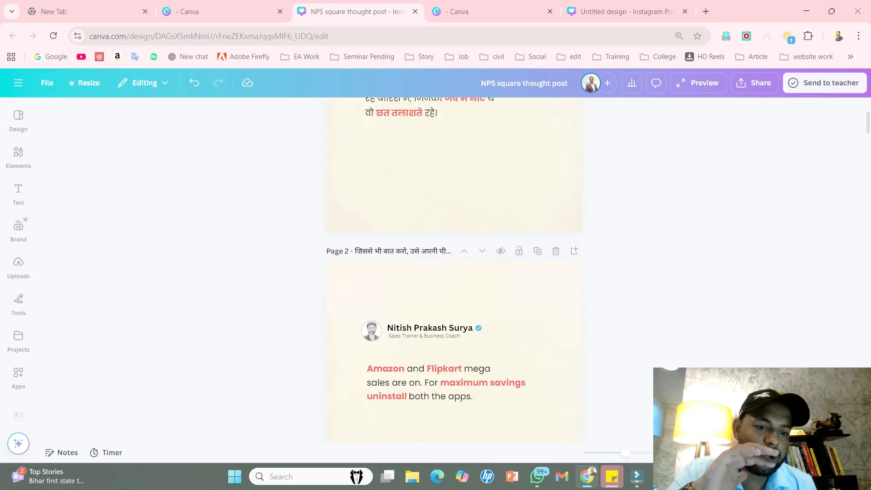
{"action": "scroll", "coordinate": [453, 273], "scroll_direction": "down", "scroll_amount": 15}
{"action": "scroll", "coordinate": [453, 272], "scroll_direction": "down", "scroll_amount": 1}
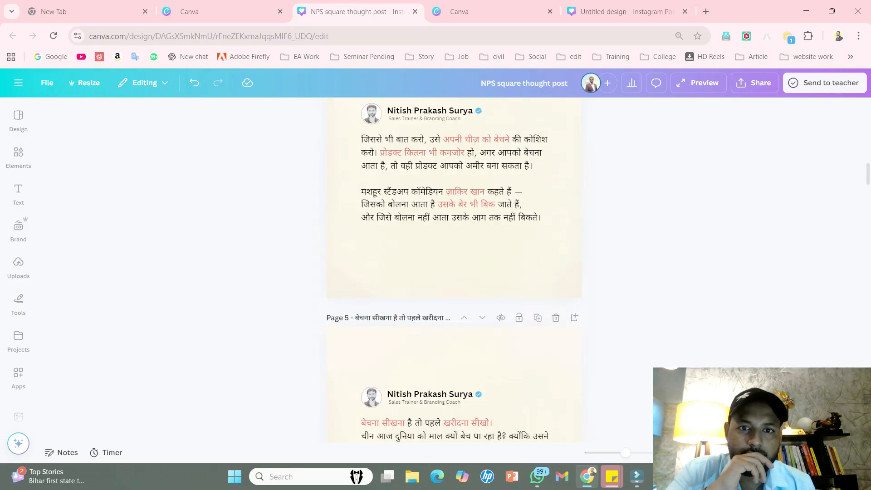
{"action": "scroll", "coordinate": [453, 272], "scroll_direction": "up", "scroll_amount": 2}
{"action": "left_click", "coordinate": [460, 282]}
{"action": "scroll", "coordinate": [453, 272], "scroll_direction": "down", "scroll_amount": 2}
{"action": "scroll", "coordinate": [454, 272], "scroll_direction": "up", "scroll_amount": 2}
{"action": "key", "text": "ctrl+a"}
{"action": "key", "text": "Escape"}
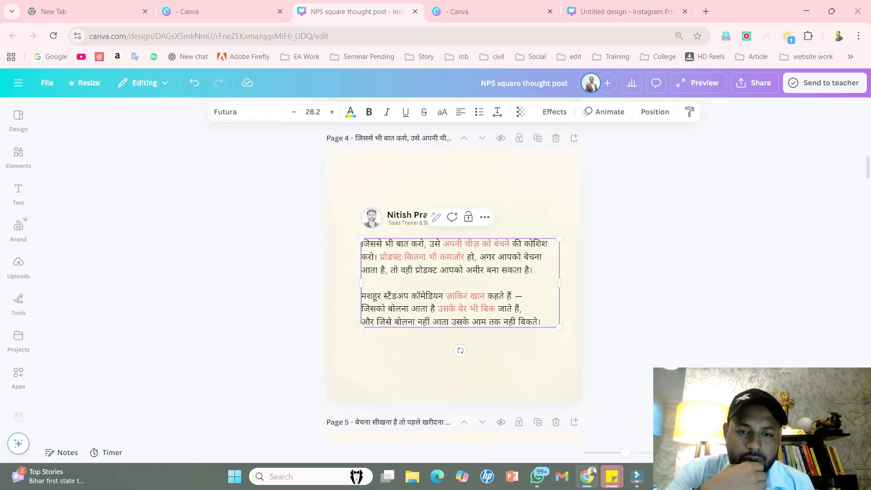
{"action": "key", "text": "Escape"}
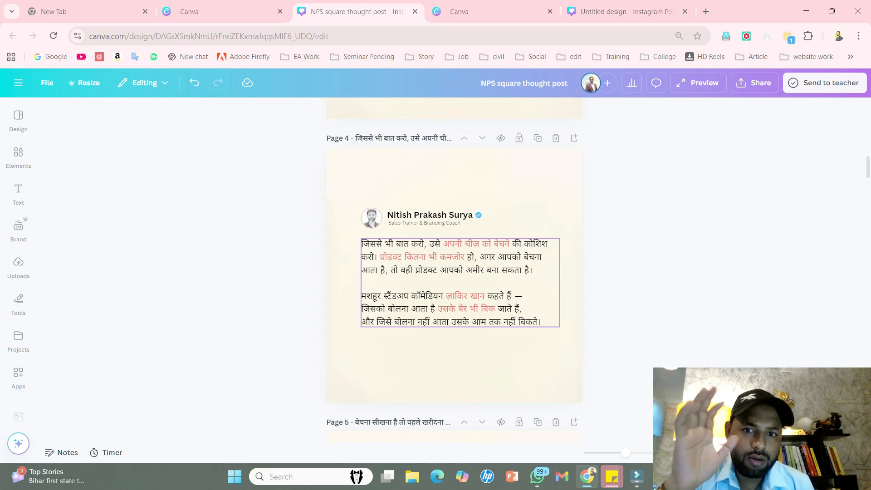
- Change the font of the "Trying to save money" quote on page 6 to Poppins Regular
{"action": "scroll", "coordinate": [453, 226], "scroll_direction": "down", "scroll_amount": 12}
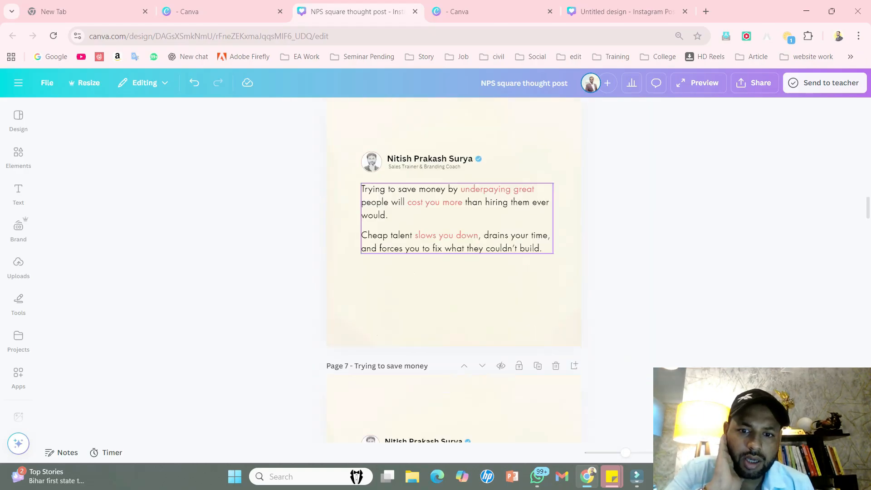
{"action": "left_click", "coordinate": [362, 190]}
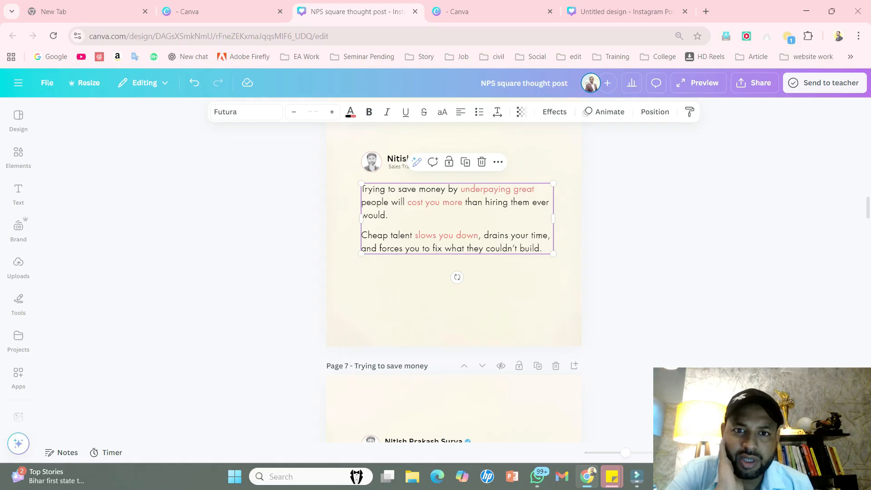
{"action": "double_click", "coordinate": [362, 190]}
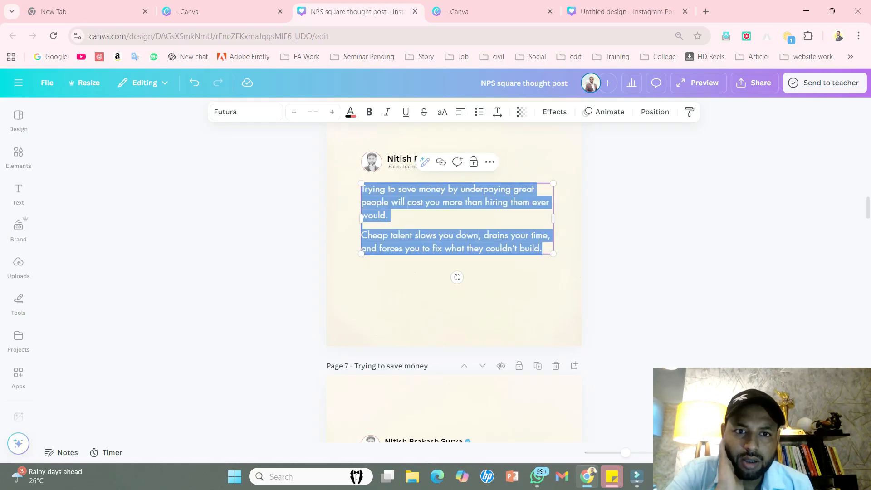
{"action": "key", "text": "Escape"}
{"action": "left_click", "coordinate": [246, 112]}
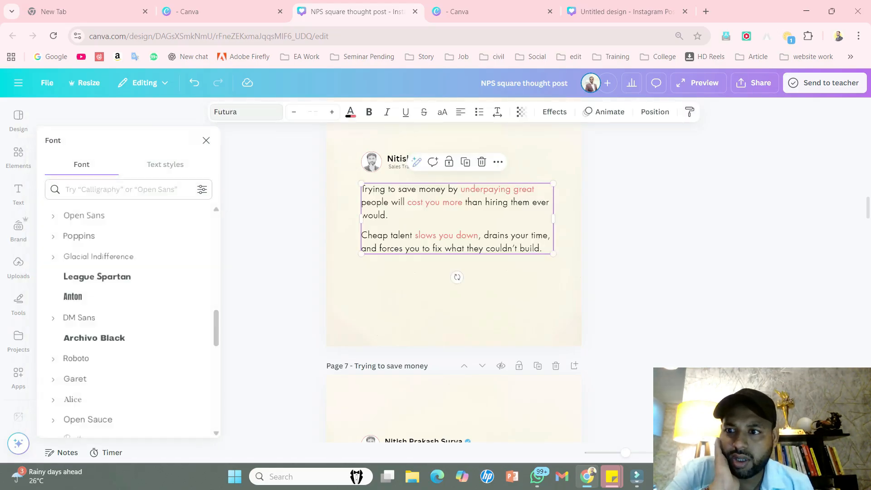
{"action": "left_click", "coordinate": [53, 236]}
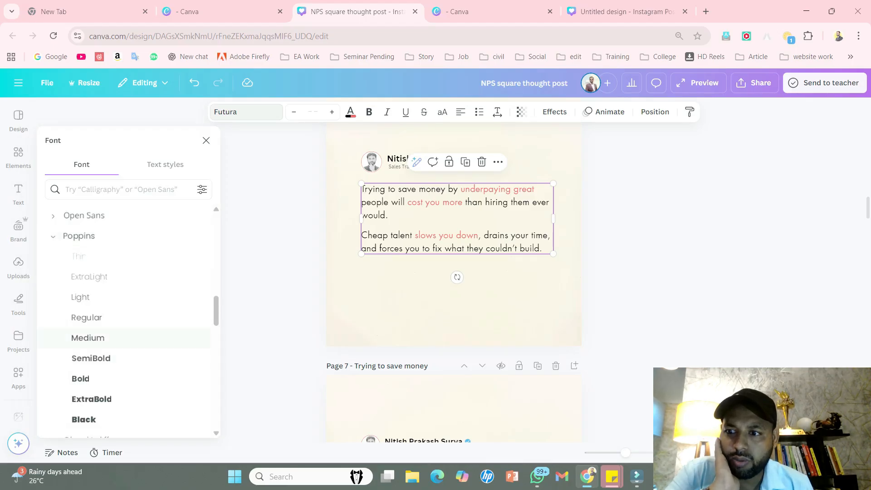
{"action": "left_click", "coordinate": [86, 317]}
{"action": "left_click", "coordinate": [206, 140]}
- Narrow the page 6 quote's text box slightly from its right edge so the lines rewrap
{"action": "left_click", "coordinate": [456, 236]}
{"action": "left_click", "coordinate": [610, 268]}
{"action": "left_click", "coordinate": [499, 248]}
{"action": "left_click_drag", "start_coordinate": [553, 224], "coordinate": [543, 224]}
{"action": "left_click", "coordinate": [608, 226]}
- Make the phrase "underpaying great" in the page 6 quote bold and leave text editing
{"action": "left_click", "coordinate": [473, 195]}
{"action": "left_click", "coordinate": [473, 190]}
{"action": "left_click", "coordinate": [472, 189]}
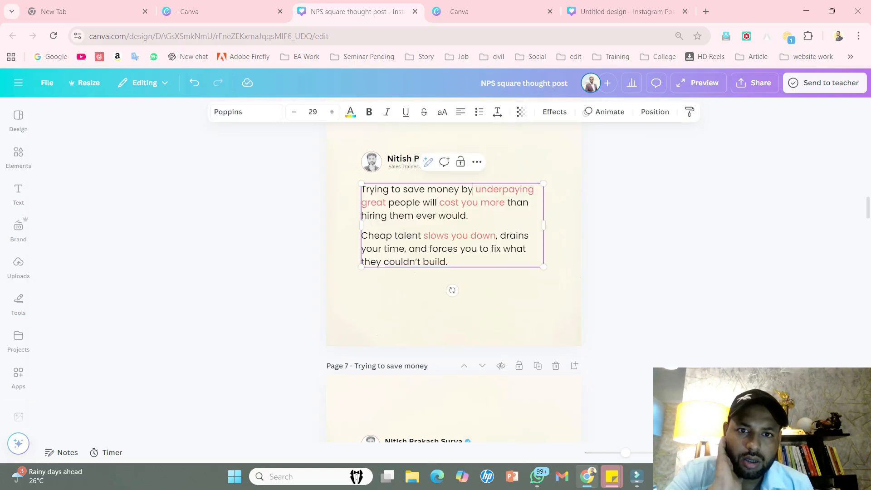
{"action": "left_click_drag", "start_coordinate": [474, 189], "coordinate": [386, 202]}
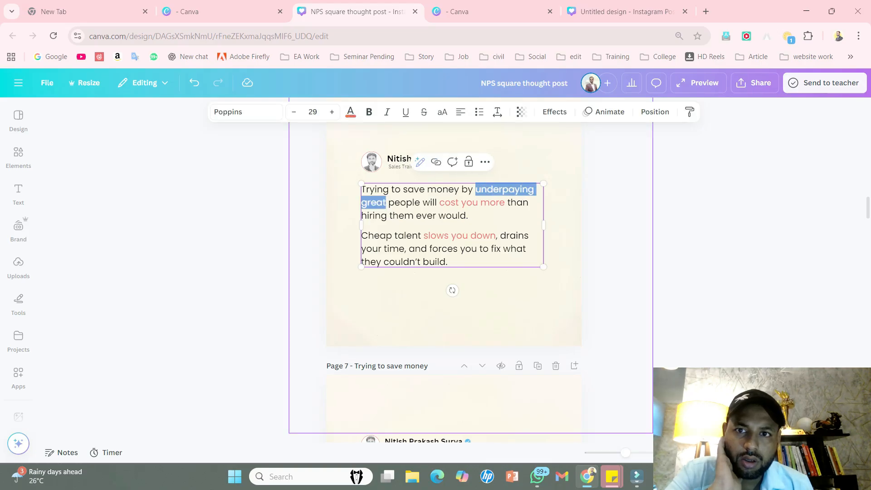
{"action": "key", "text": "ctrl+b"}
{"action": "key", "text": "Escape"}
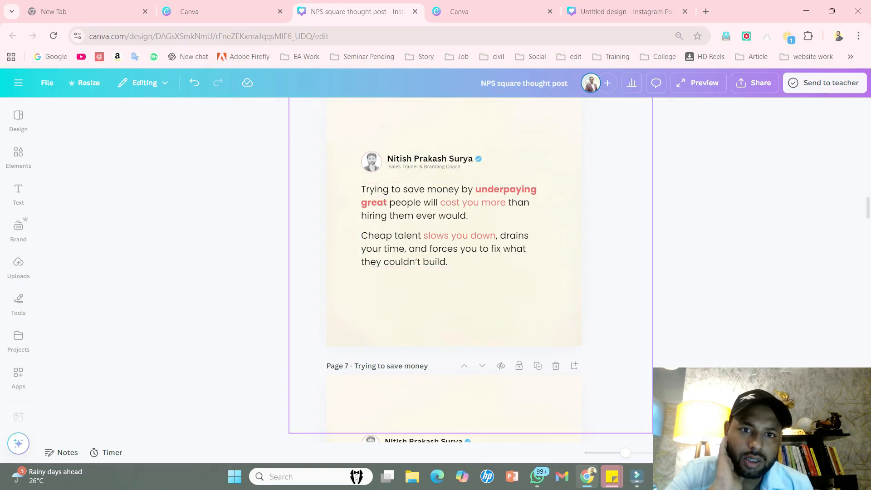
- Apply the coral red document colour to the phrase "cost you more" on page 6 and make it bold
{"action": "key", "text": "Return"}
{"action": "left_click_drag", "start_coordinate": [439, 202], "coordinate": [506, 203]}
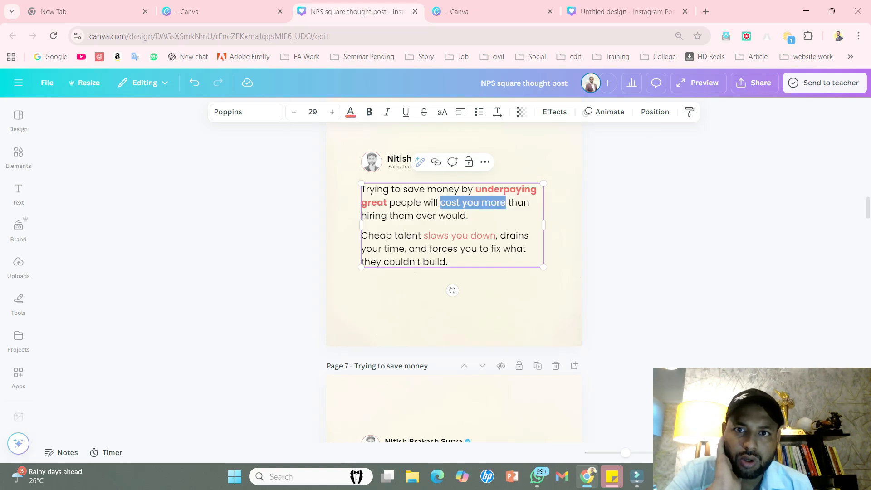
{"action": "left_click", "coordinate": [350, 112]}
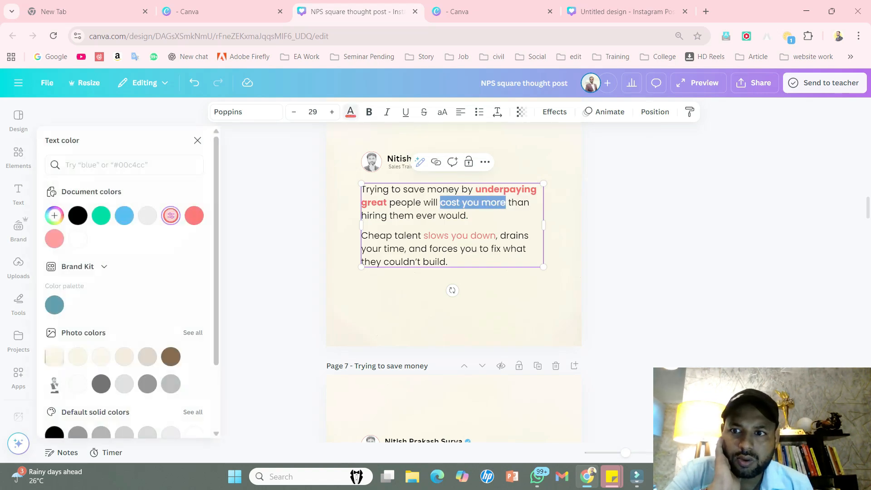
{"action": "left_click", "coordinate": [170, 215]}
{"action": "left_click_drag", "start_coordinate": [507, 202], "coordinate": [440, 203]}
{"action": "key", "text": "ctrl+b"}
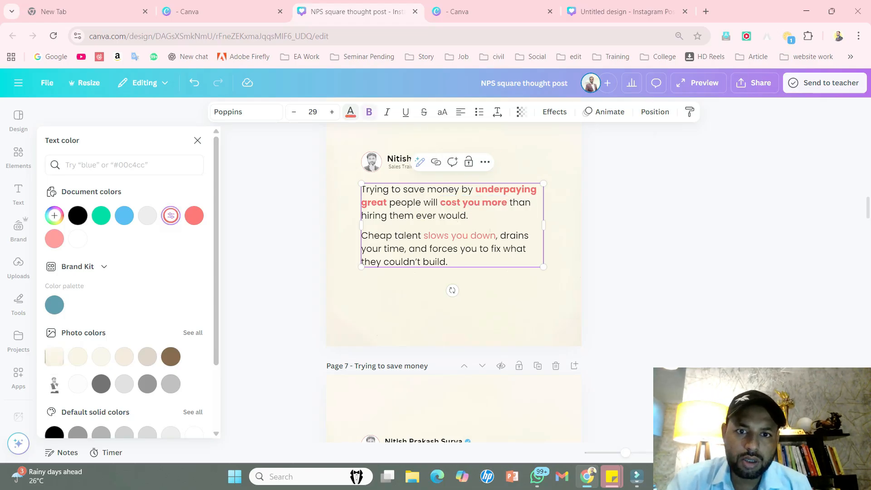
- Make the phrase "slows you down" in the second paragraph bold and deselect the text box
{"action": "left_click_drag", "start_coordinate": [496, 236], "coordinate": [423, 235]}
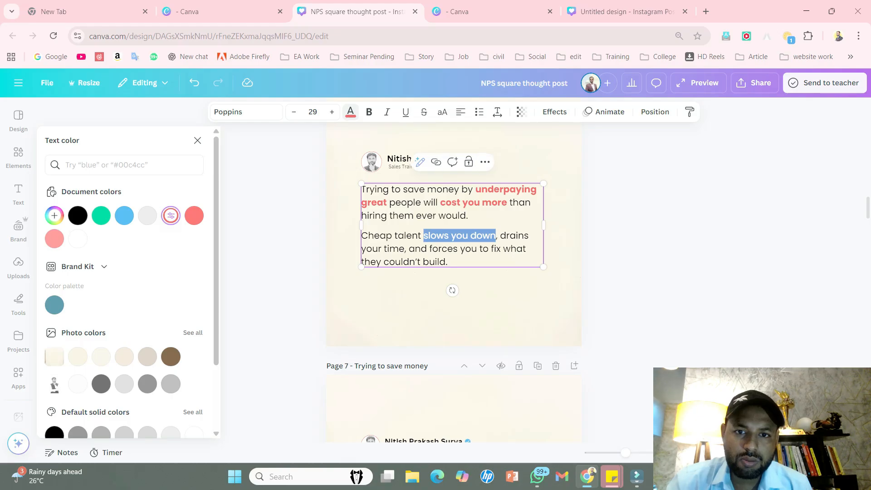
{"action": "key", "text": "ctrl+b"}
{"action": "left_click", "coordinate": [403, 248]}
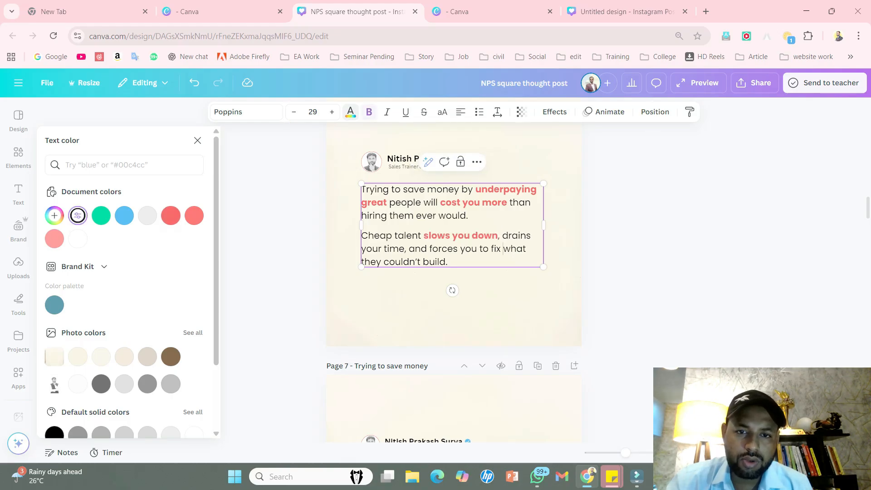
{"action": "key", "text": "Escape"}
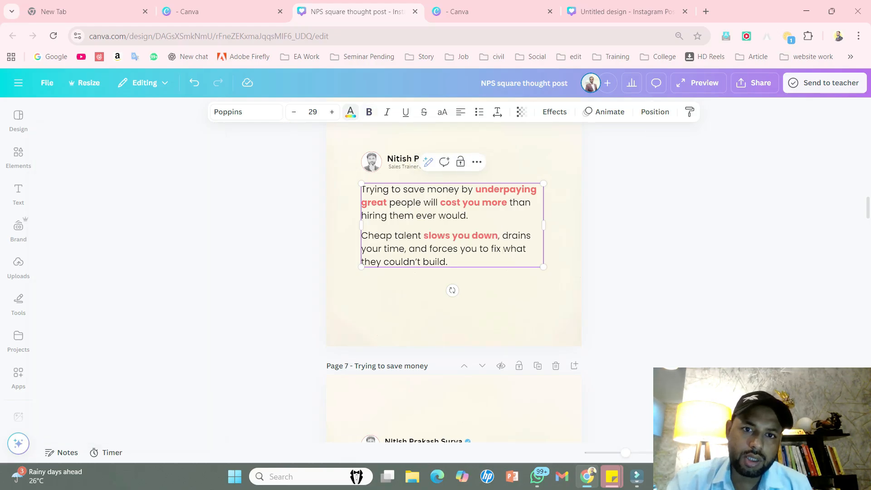
{"action": "key", "text": "Escape"}
- Compare the restyled page 6 post with its neighbouring pages and the posts on pages 1 and 2
{"action": "scroll", "coordinate": [453, 267], "scroll_direction": "up", "scroll_amount": 3}
{"action": "scroll", "coordinate": [453, 267], "scroll_direction": "down", "scroll_amount": 3}
{"action": "scroll", "coordinate": [453, 267], "scroll_direction": "up", "scroll_amount": 3}
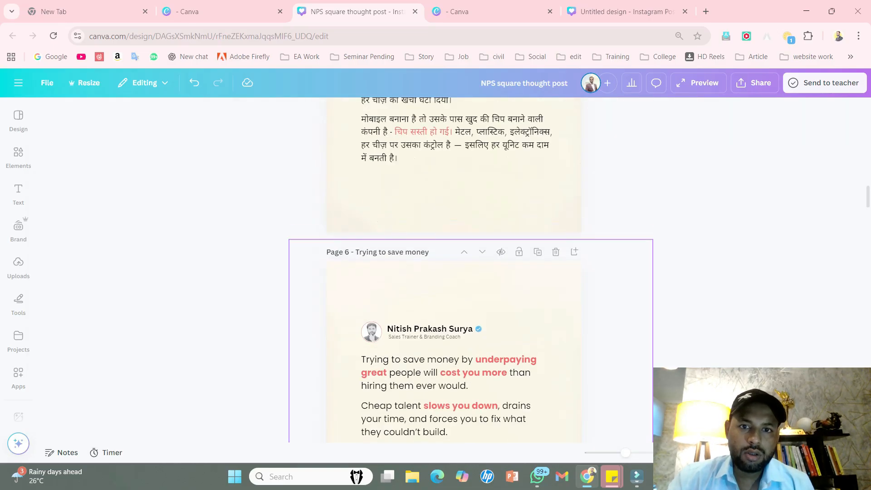
{"action": "scroll", "coordinate": [454, 268], "scroll_direction": "down", "scroll_amount": 10}
{"action": "scroll", "coordinate": [453, 268], "scroll_direction": "up", "scroll_amount": 13}
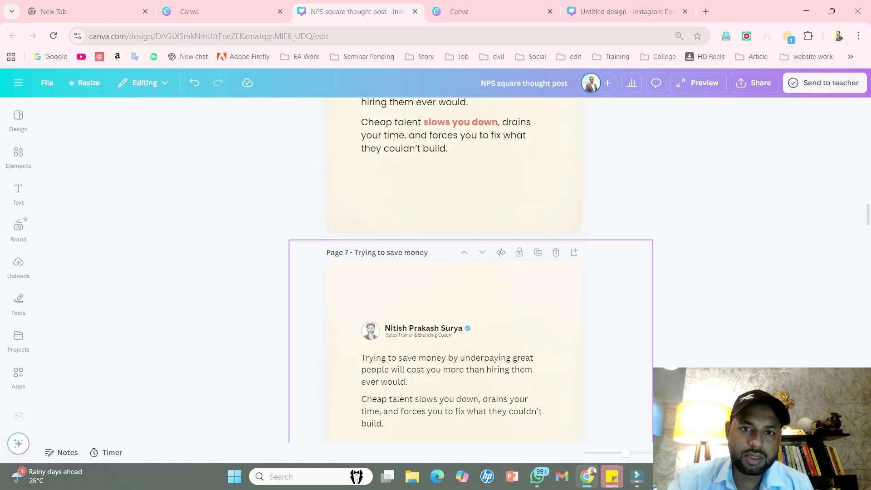
{"action": "scroll", "coordinate": [453, 268], "scroll_direction": "up", "scroll_amount": 20}
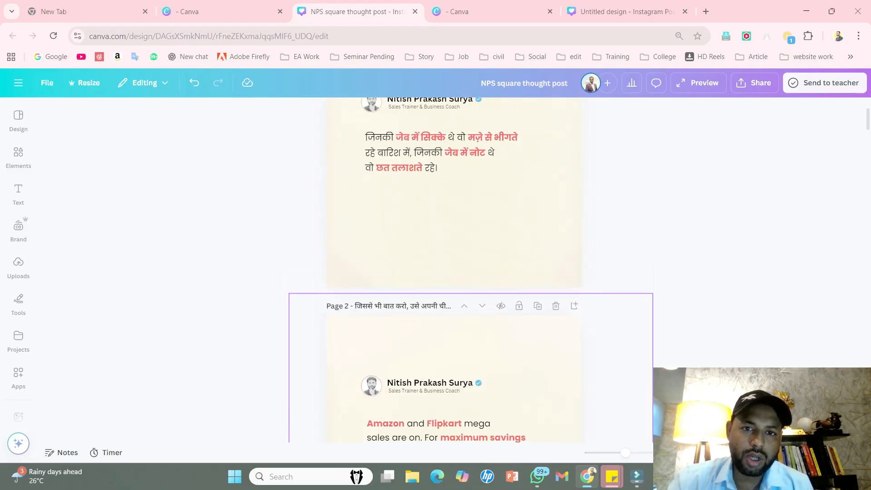